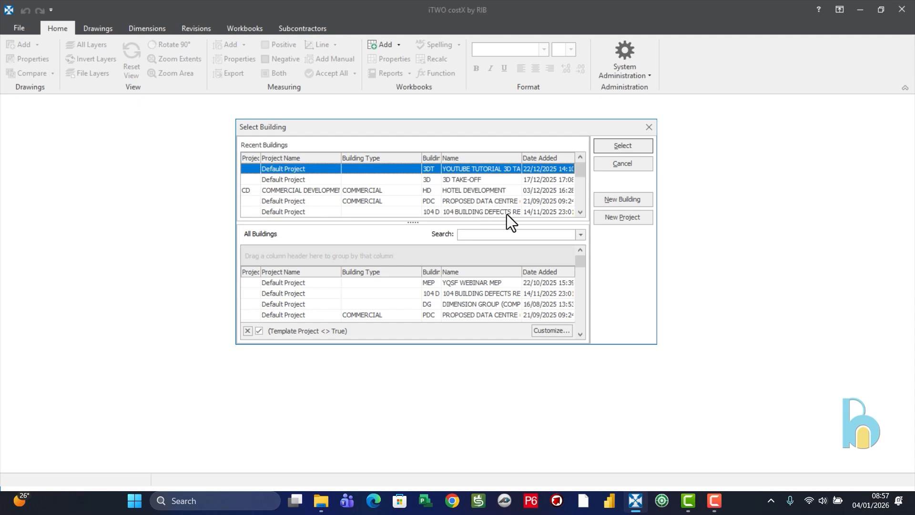
- Start a new building and name it "CostX Dimension Group Mastery"
click(614, 199)
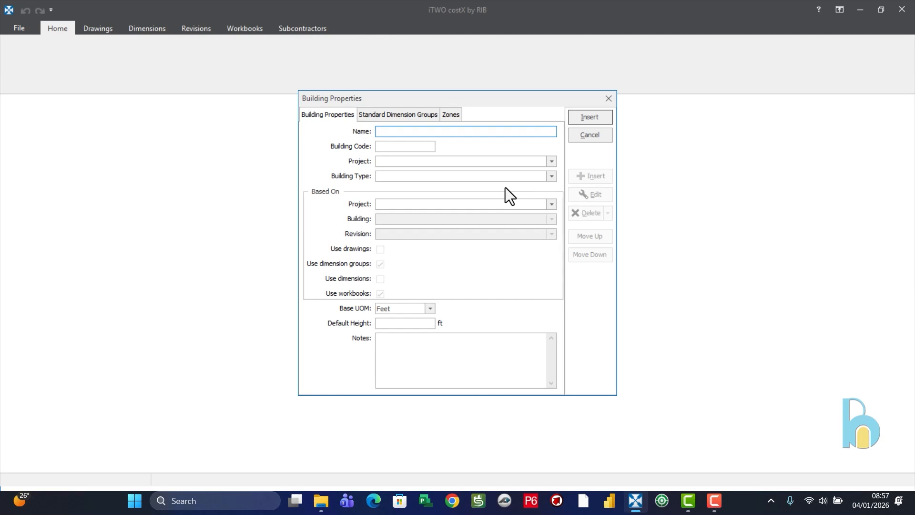
text(CostX Dimension Gropu)
key(BackSpace)
key(BackSpace)
text(up)
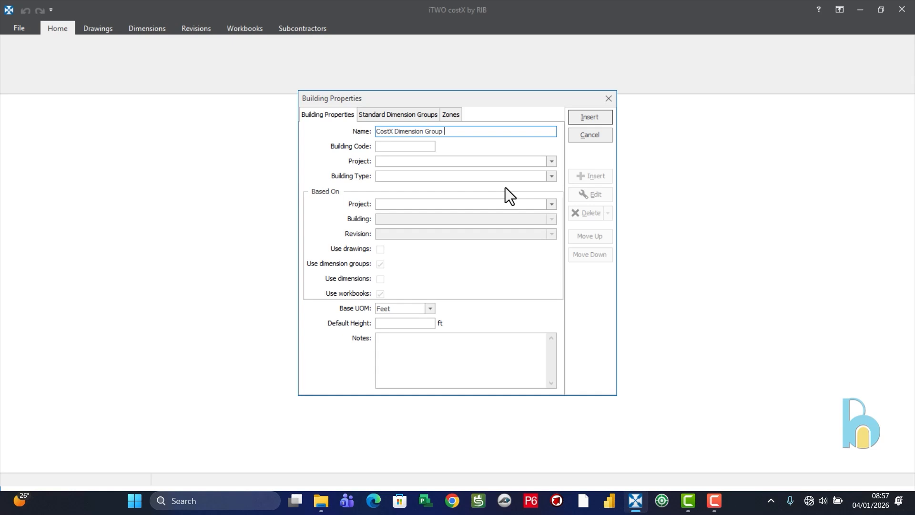
text( Mastery)
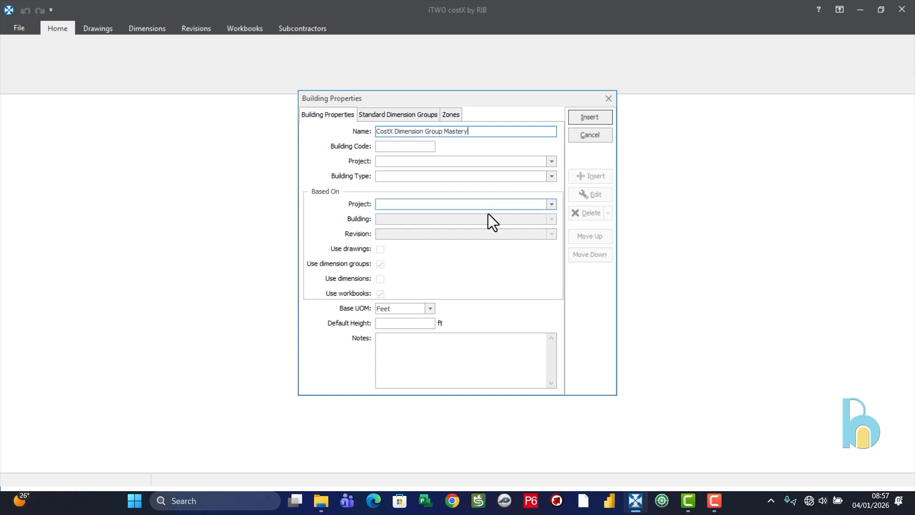
- Give the building the code CDGM and assign it to the Default Project
click(419, 146)
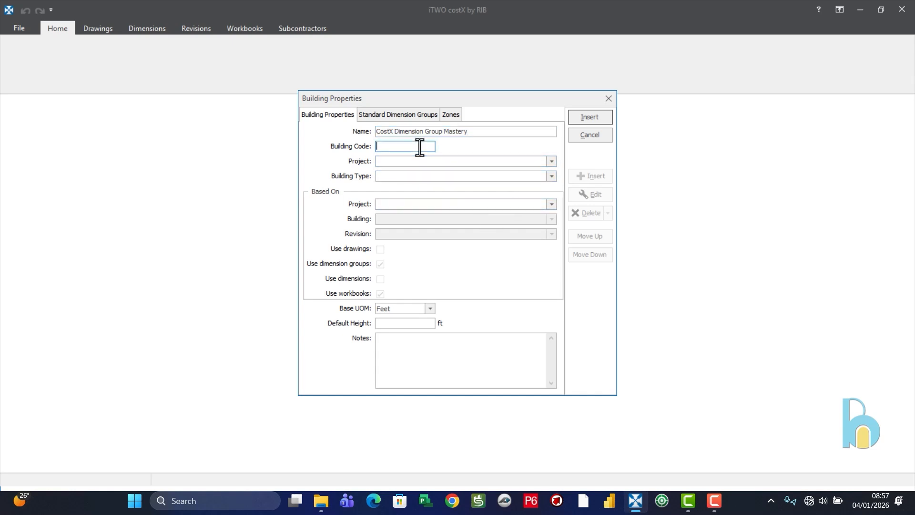
text(CDGM)
click(539, 162)
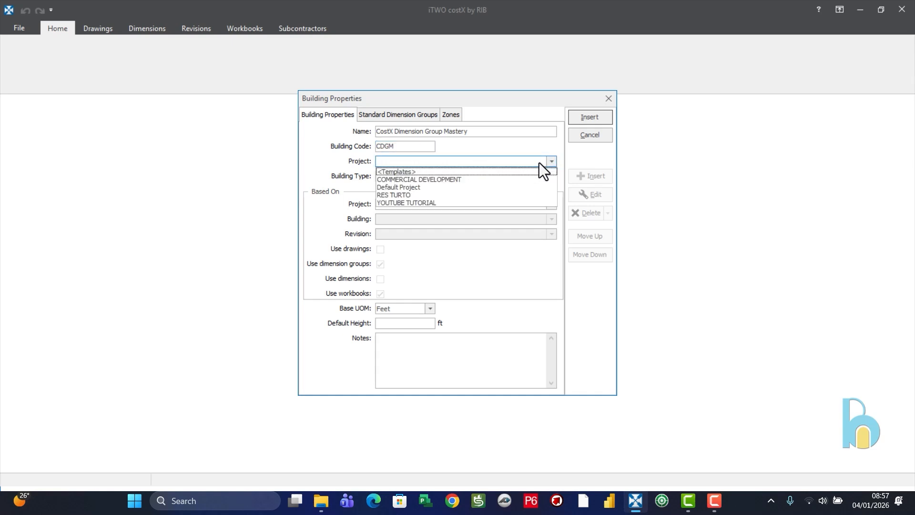
click(501, 190)
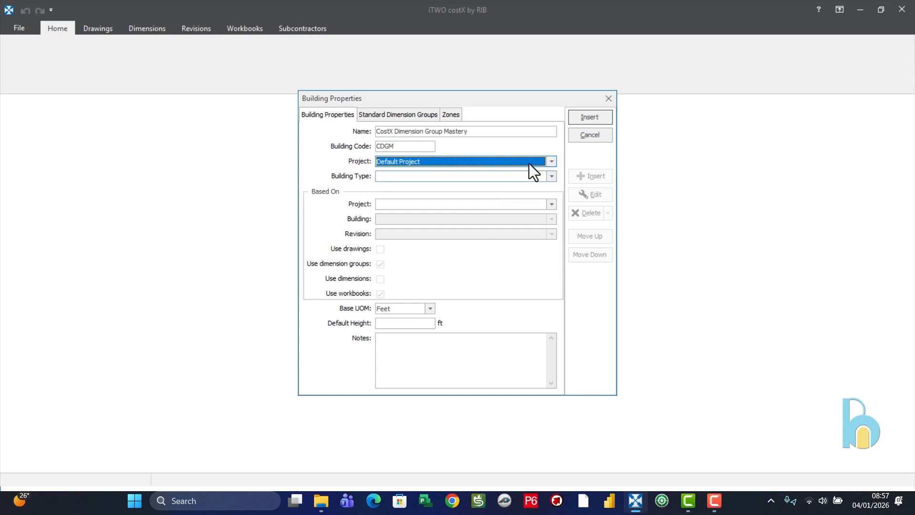
- Check the available standard dimension groups and insert the new building without including any of them
click(415, 114)
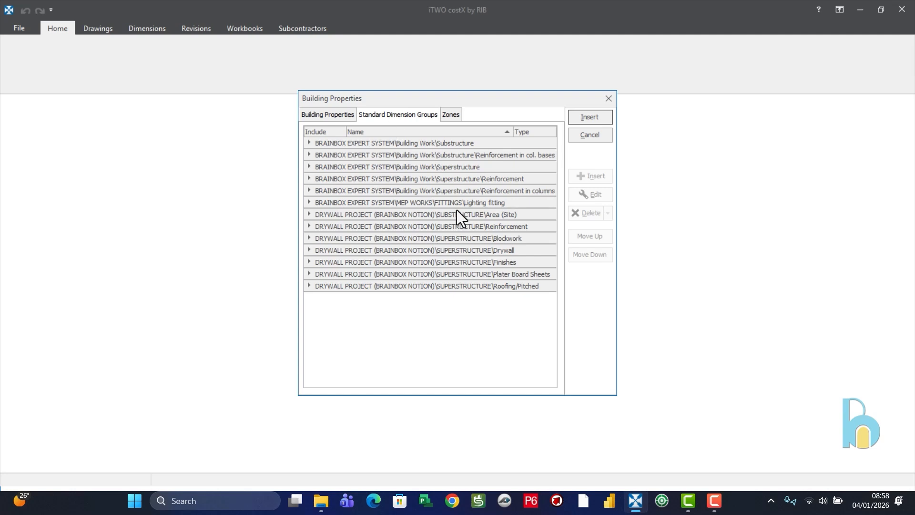
click(352, 116)
click(387, 115)
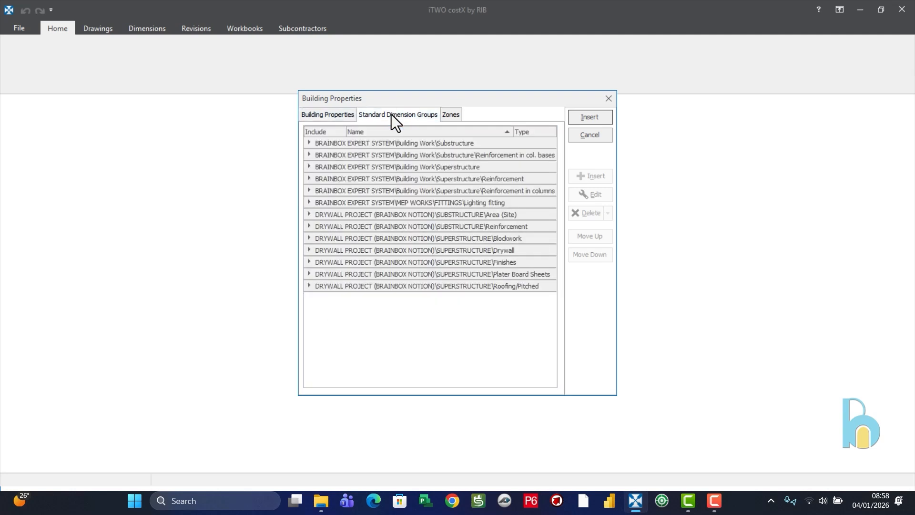
click(594, 120)
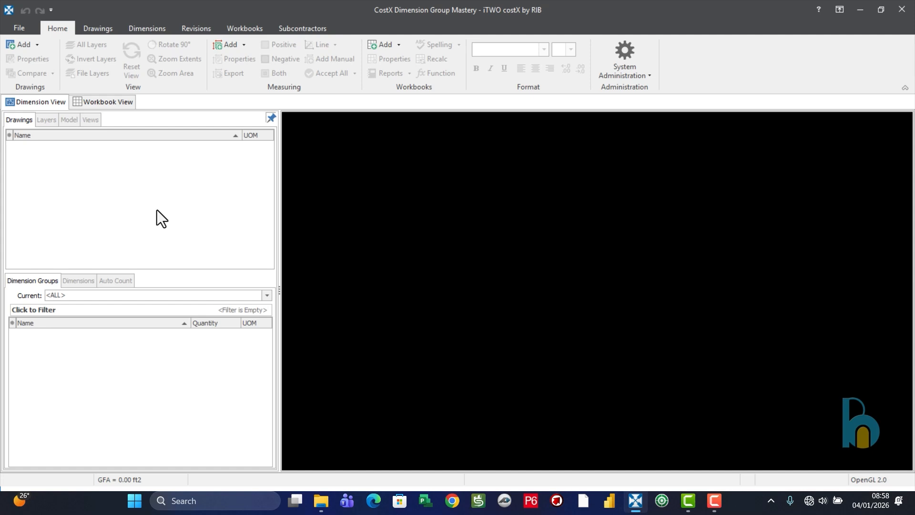
- Add the PDF "lot 84 Tullimbar Drawings" to the building with Metres as the base unit of measure
click(232, 49)
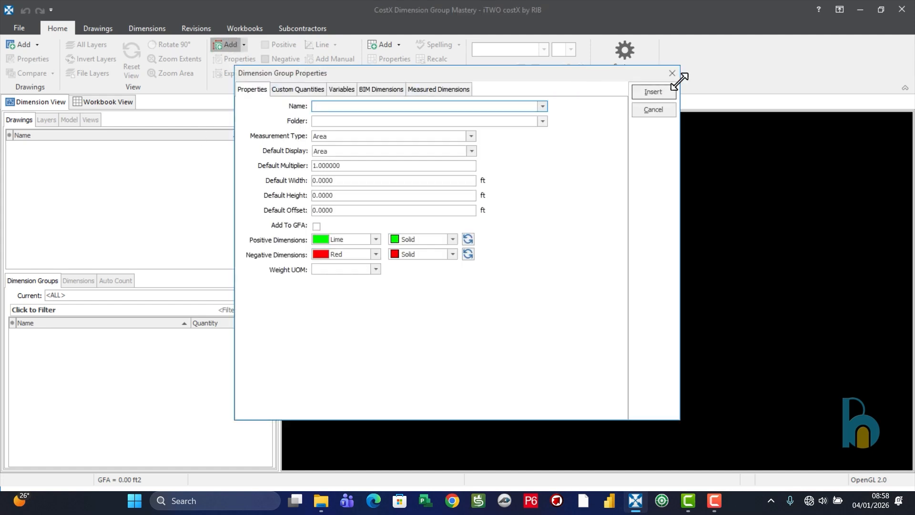
click(672, 73)
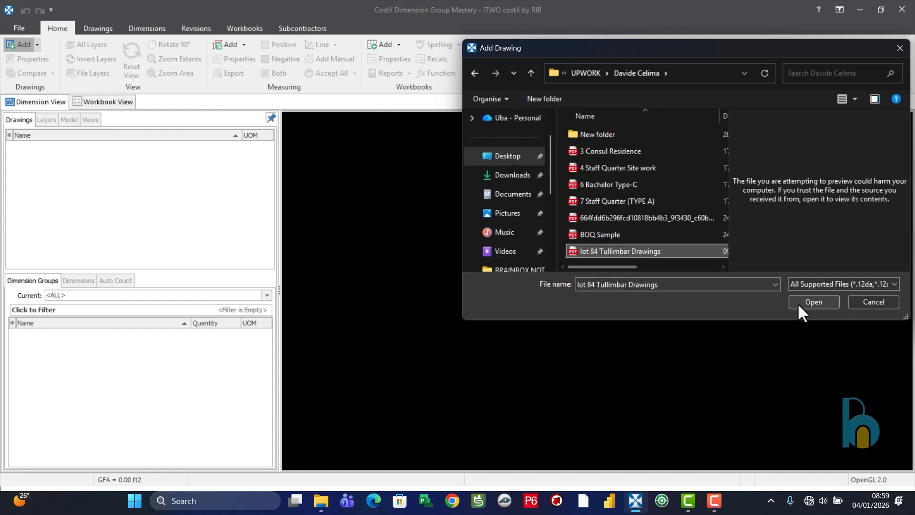
click(798, 300)
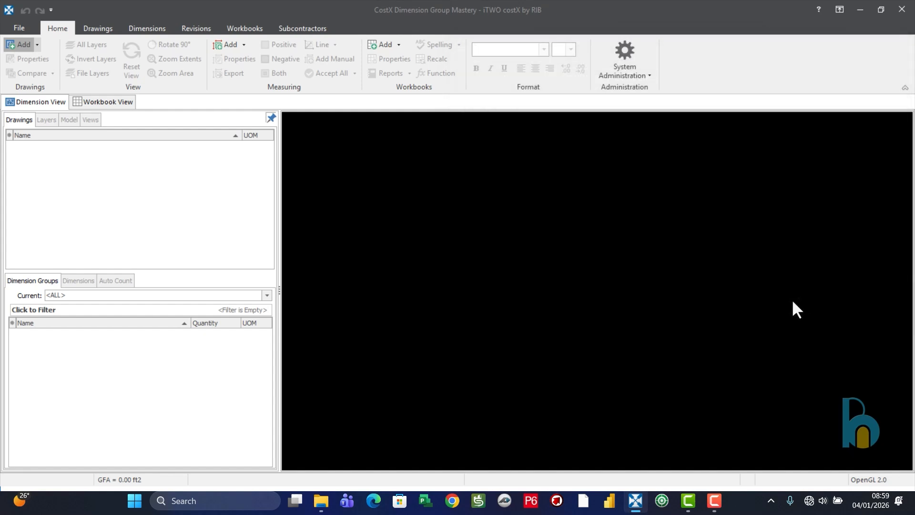
click(592, 145)
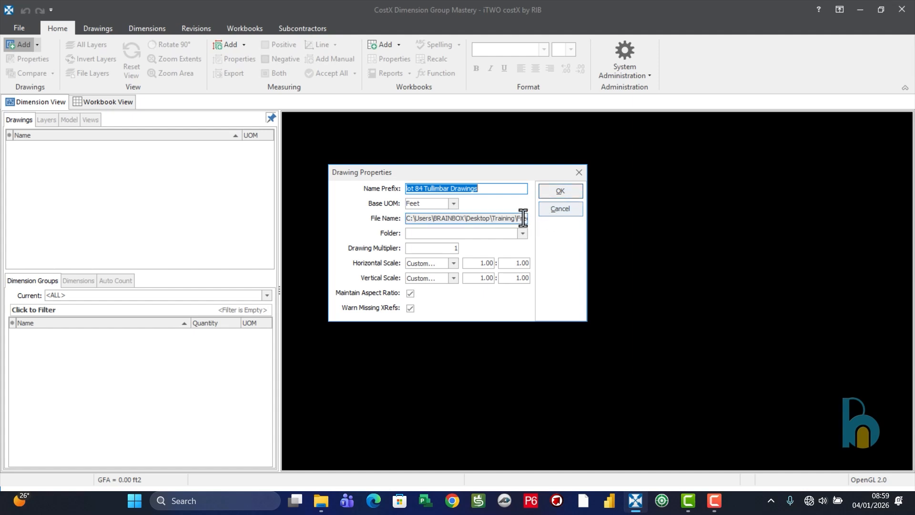
click(451, 202)
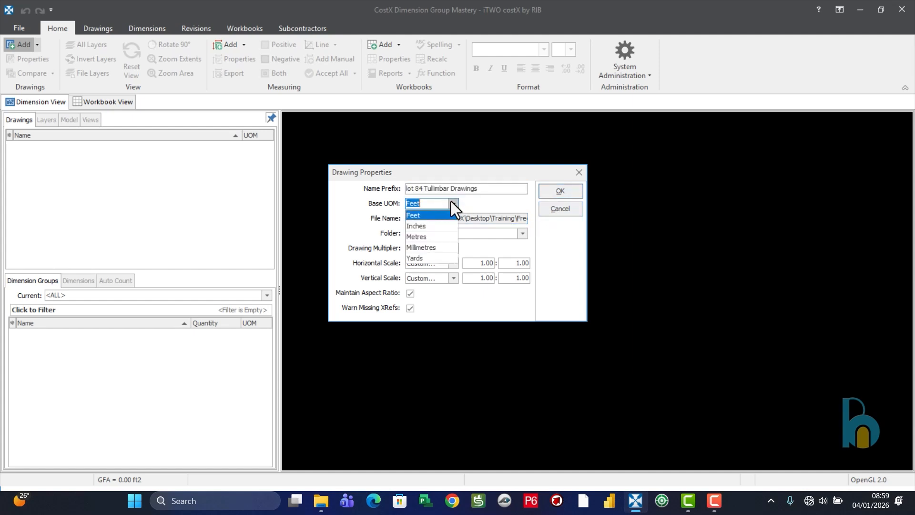
click(433, 239)
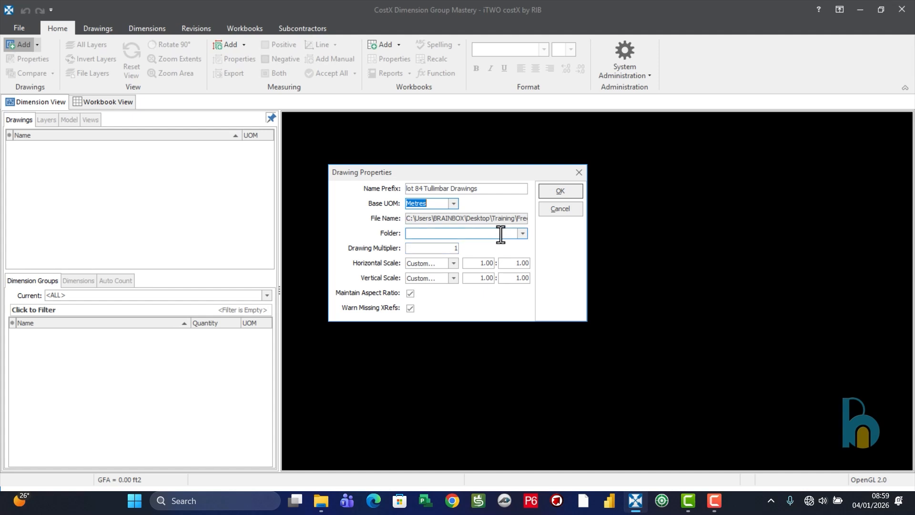
click(546, 193)
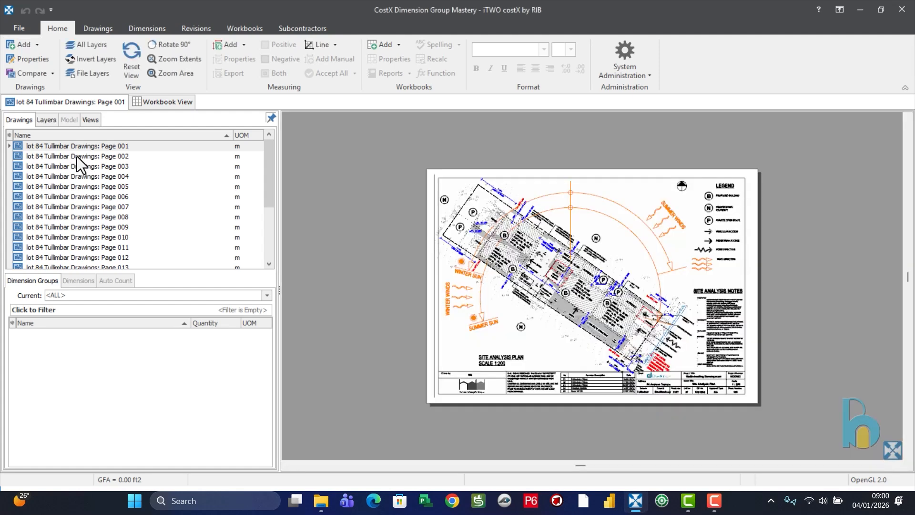
- Open page 002 and page 003 of the lot 84 Tullimbar drawings
double_click(77, 157)
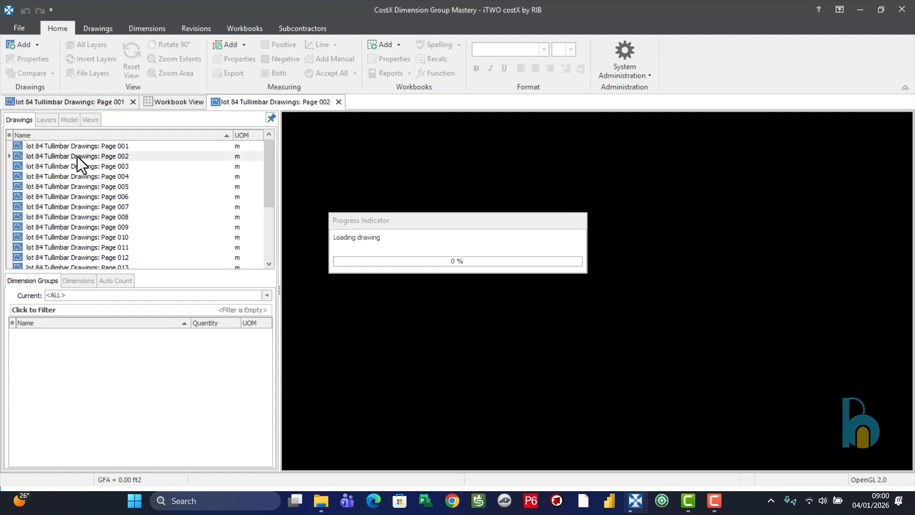
double_click(111, 167)
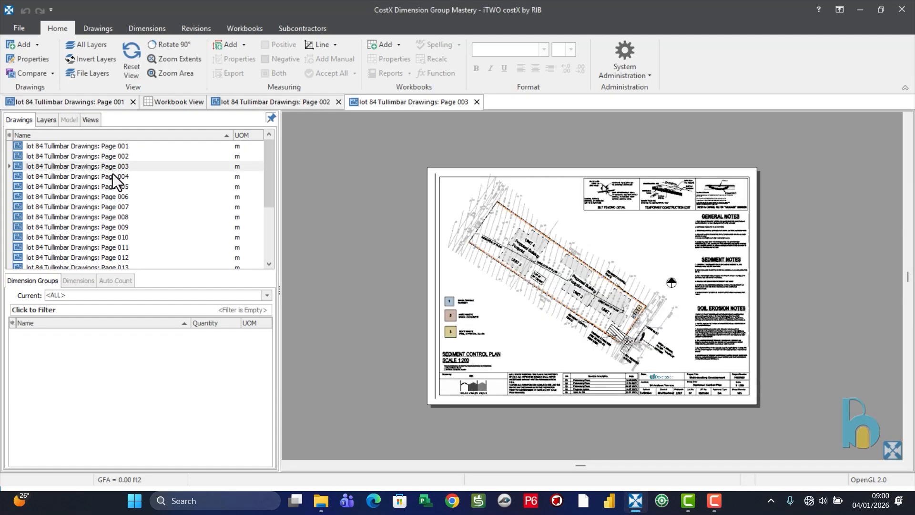
click(93, 31)
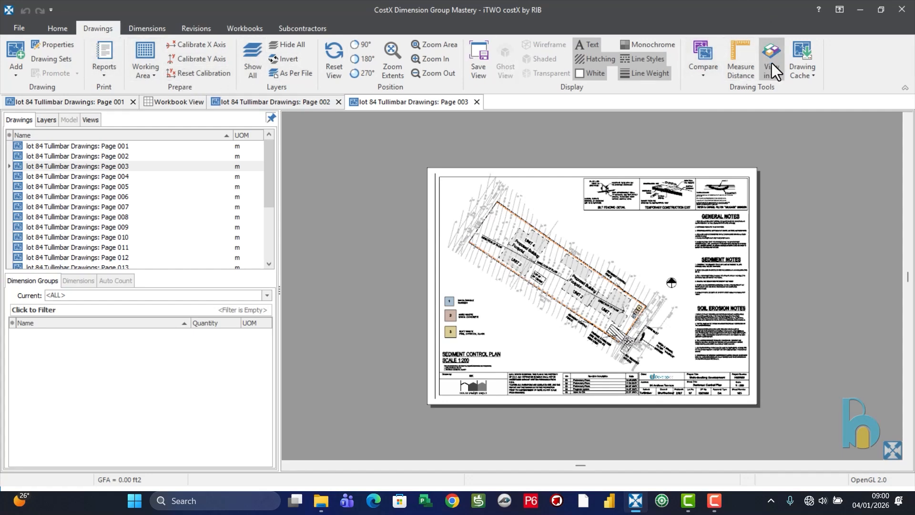
click(144, 29)
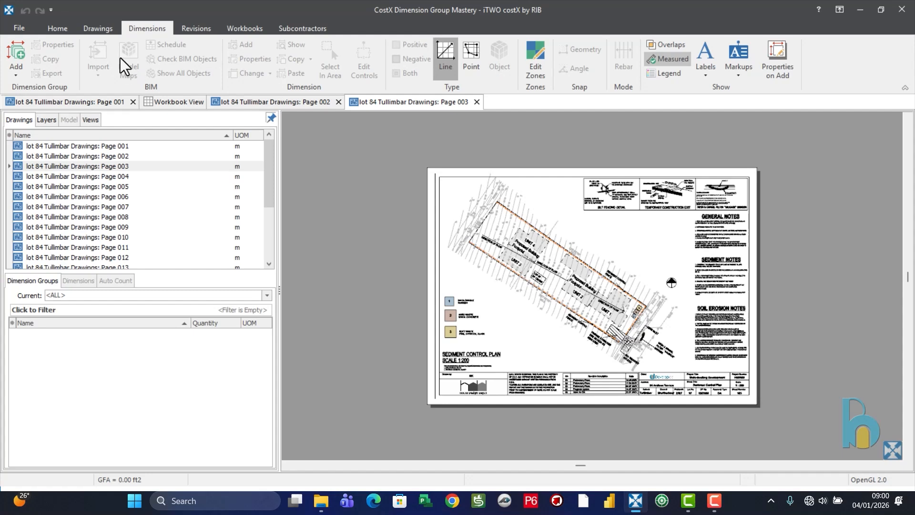
click(96, 29)
click(71, 30)
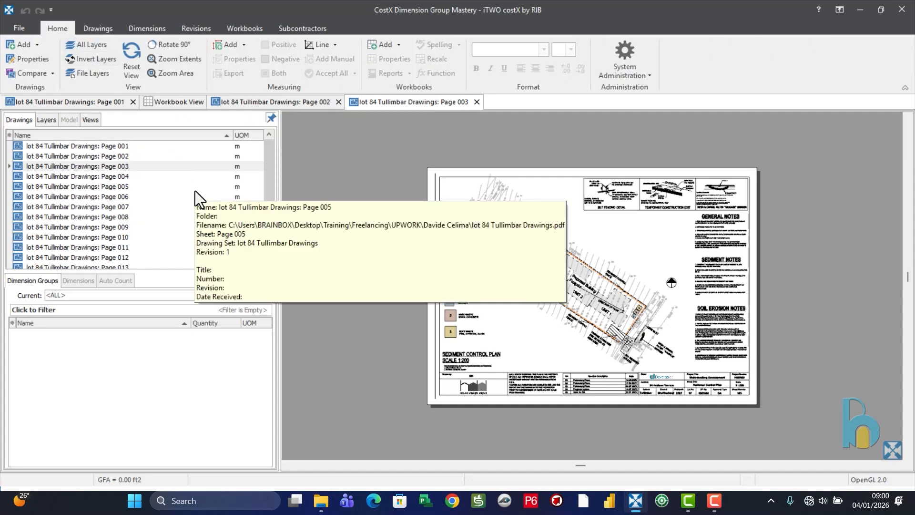
- Start a new dimension group and examine its general properties, including the positive dimension colours and weight unit options
click(231, 46)
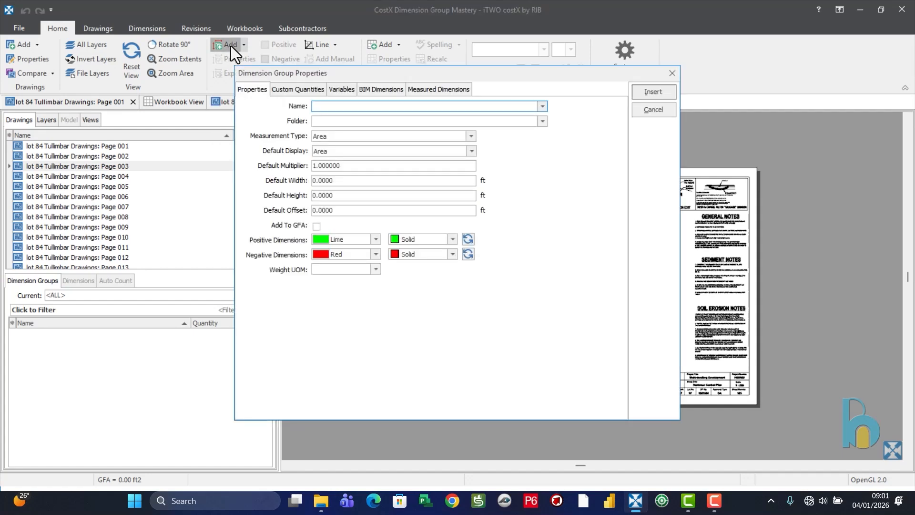
drag(521, 74, 519, 53)
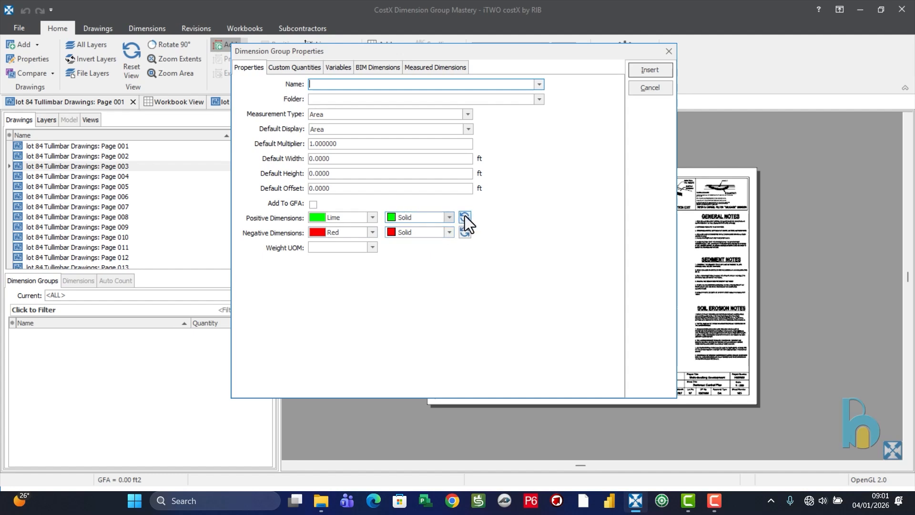
click(372, 216)
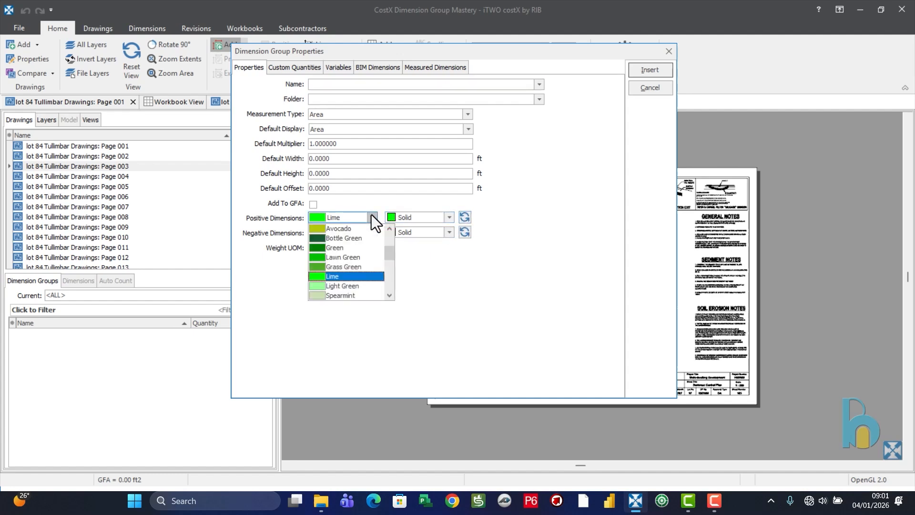
click(451, 294)
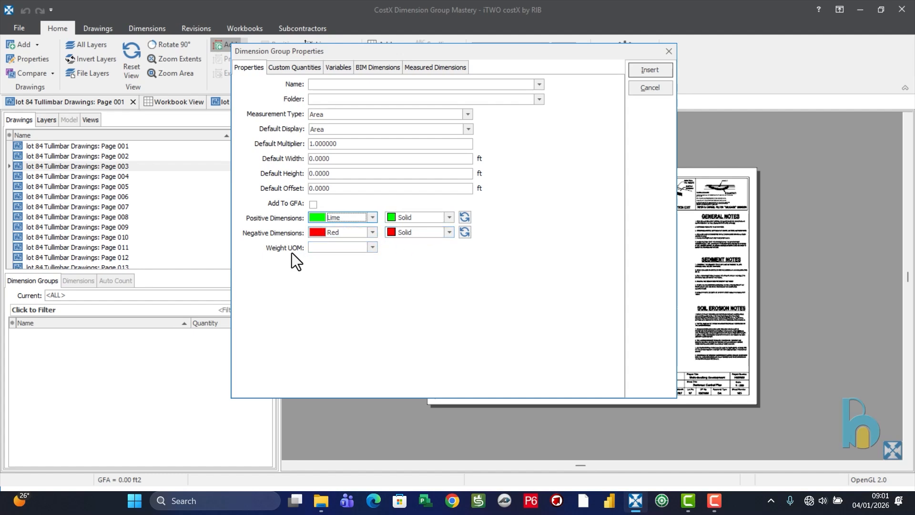
click(373, 247)
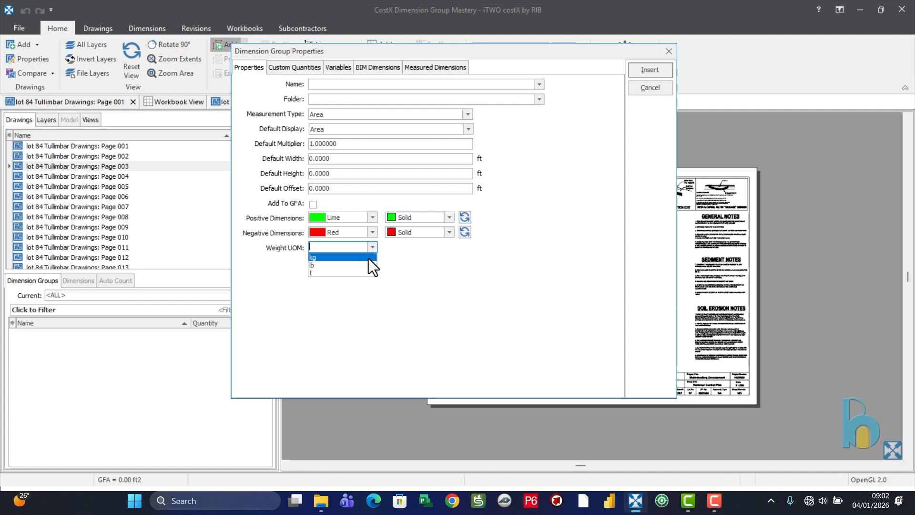
click(420, 273)
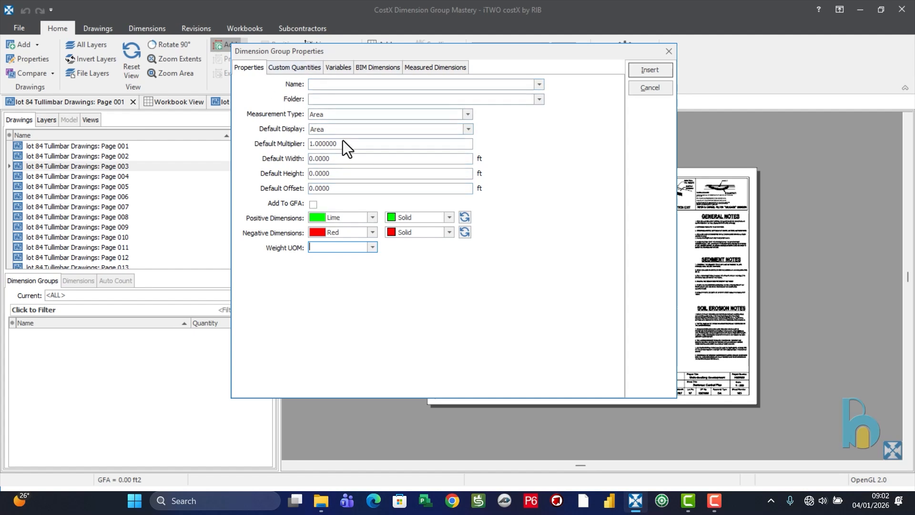
- Examine the new dimension group's custom quantities, variables, and the expressions that define BIM and measured dimensions
click(295, 70)
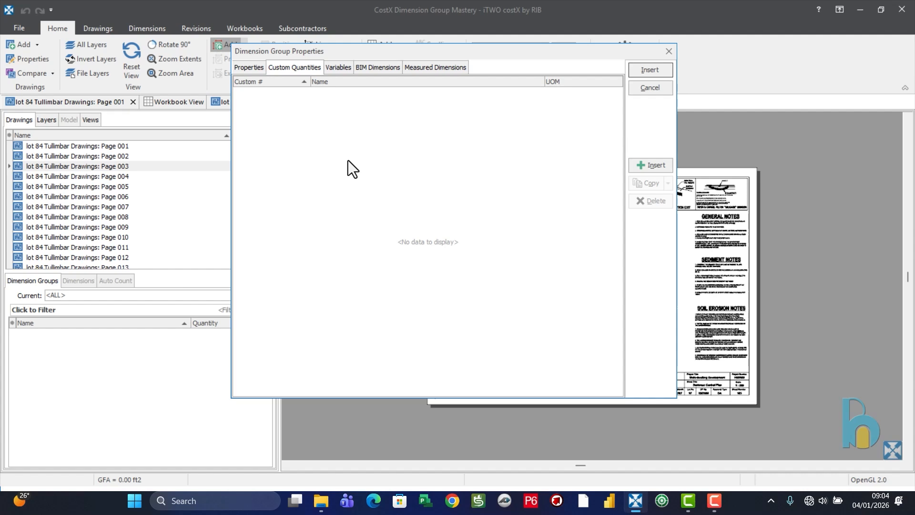
click(339, 67)
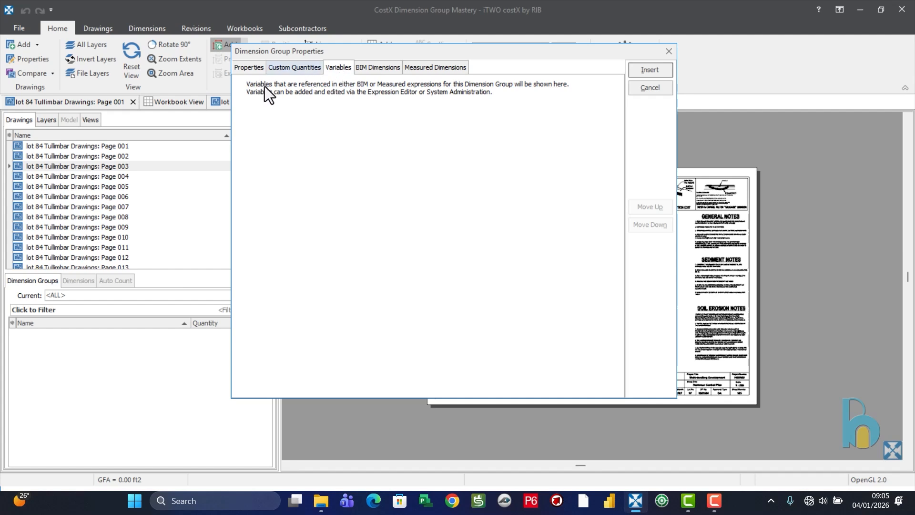
click(246, 67)
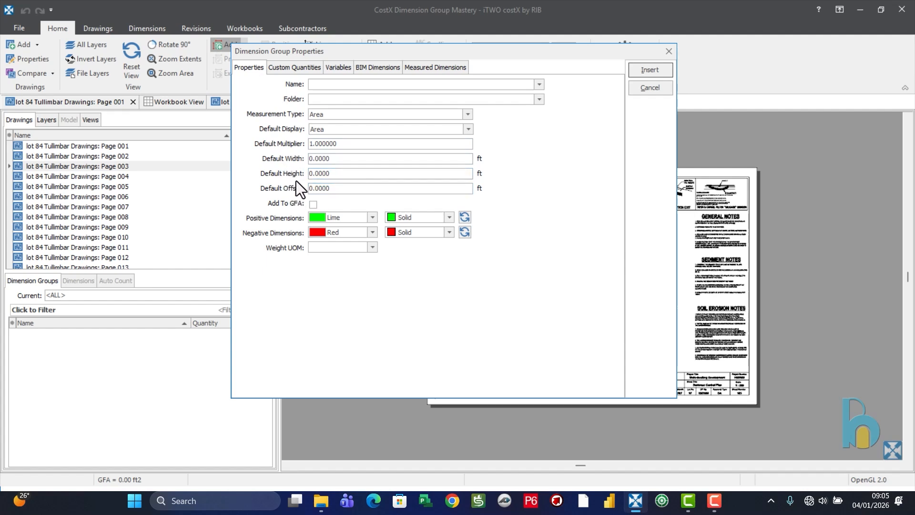
click(336, 68)
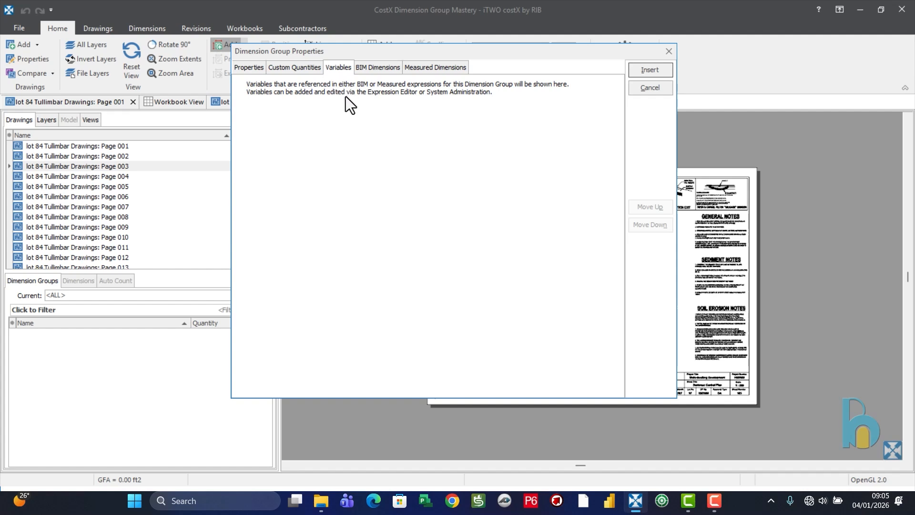
click(376, 67)
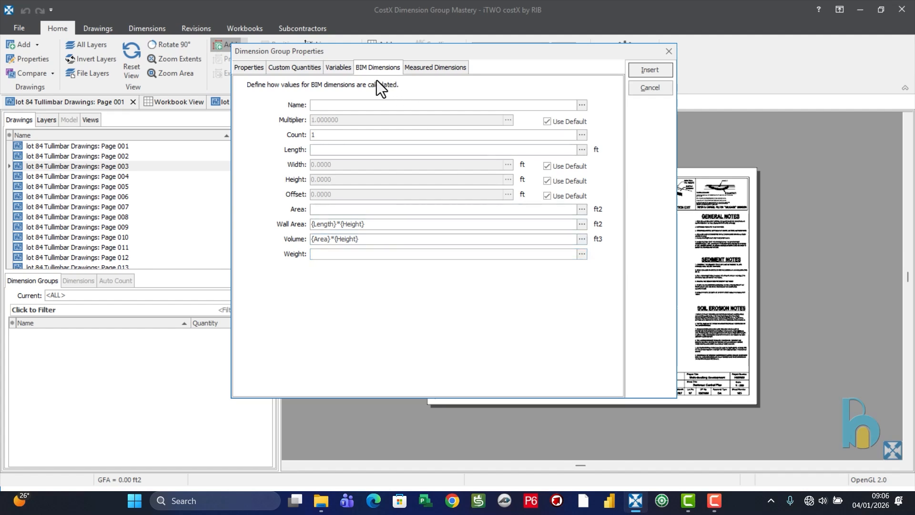
click(418, 67)
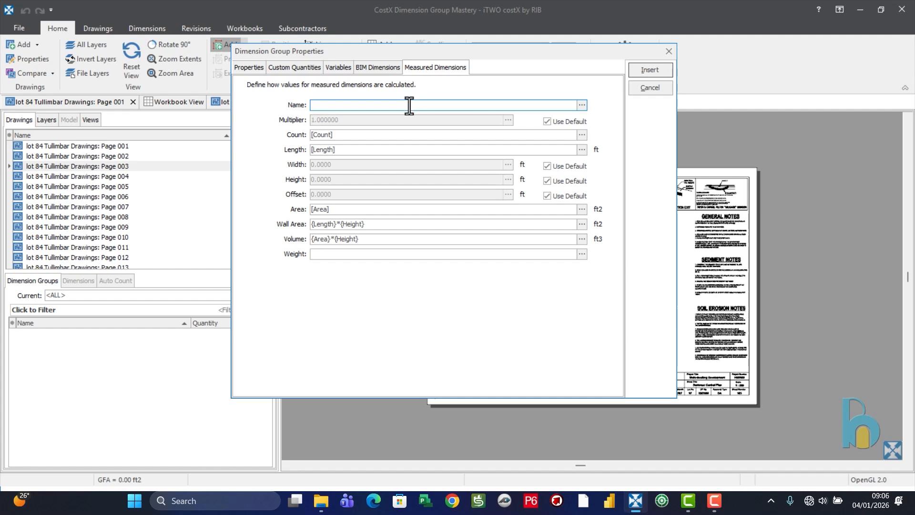
click(393, 66)
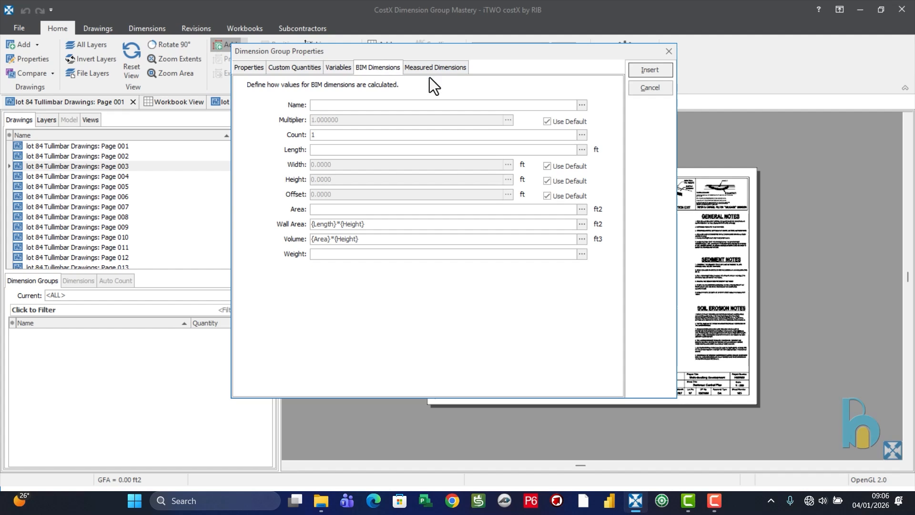
click(426, 72)
click(395, 70)
click(424, 67)
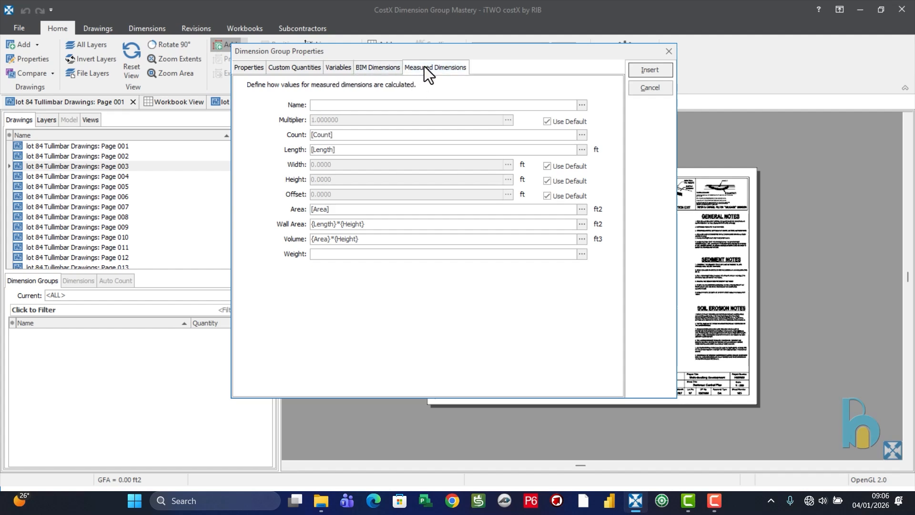
- Compare the BIM and measured dimension expressions of the new dimension group, and review its custom quantities
click(384, 71)
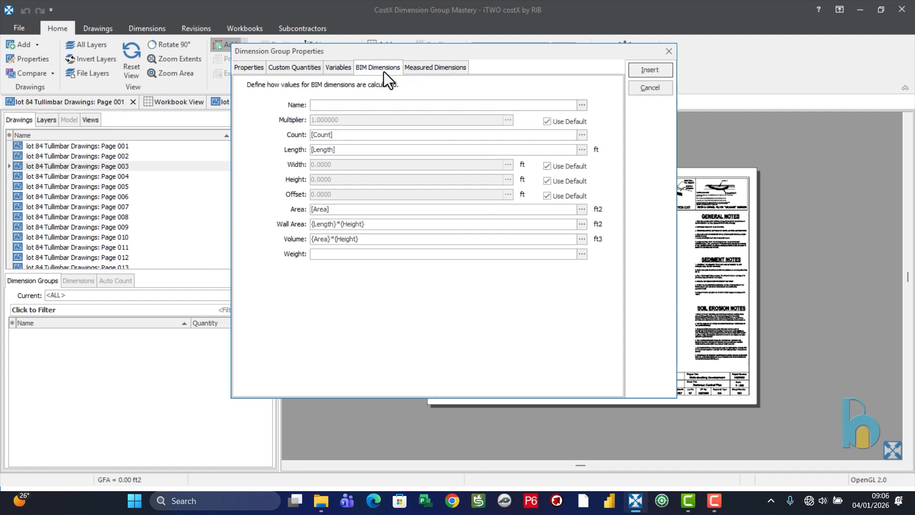
click(433, 67)
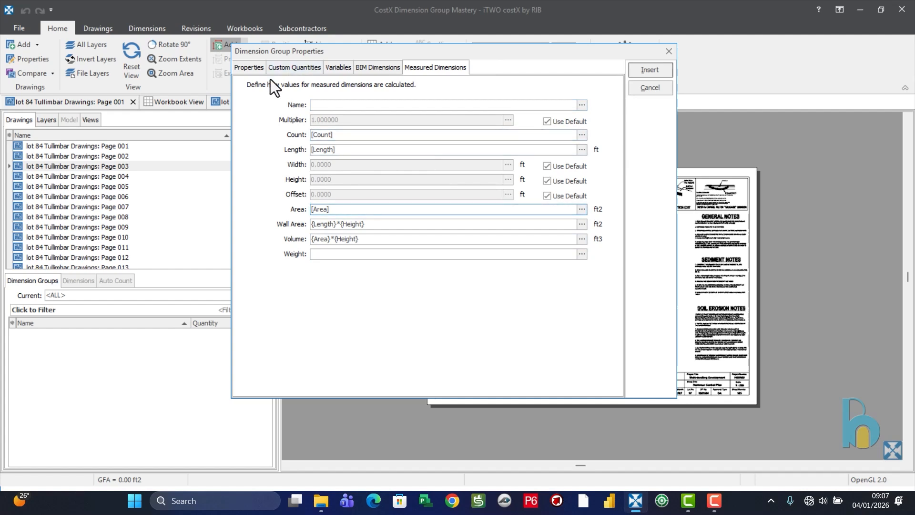
click(295, 72)
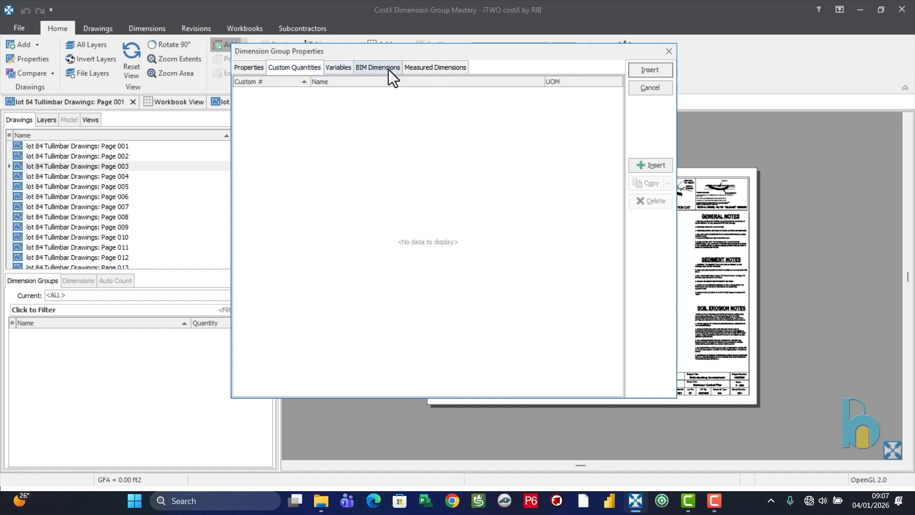
click(419, 69)
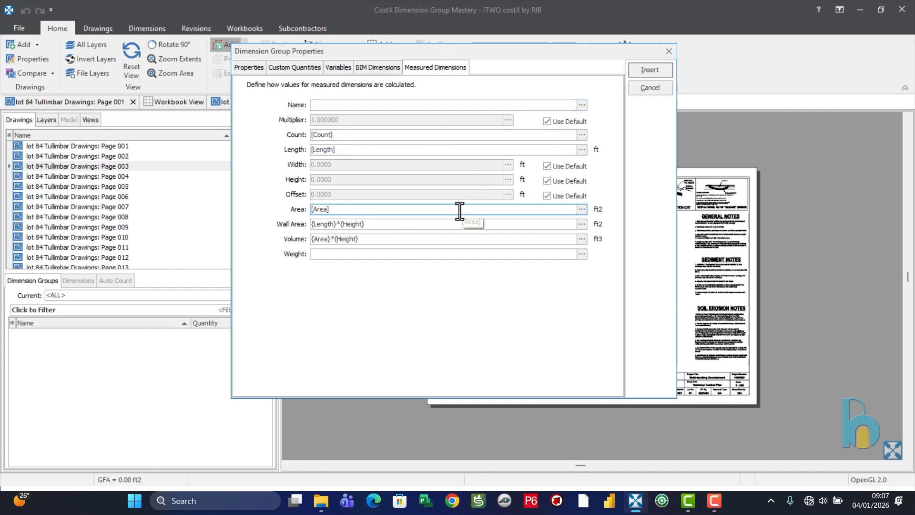
- Add a custom quantity named TG to the dimension group with m as its unit of measure
click(297, 64)
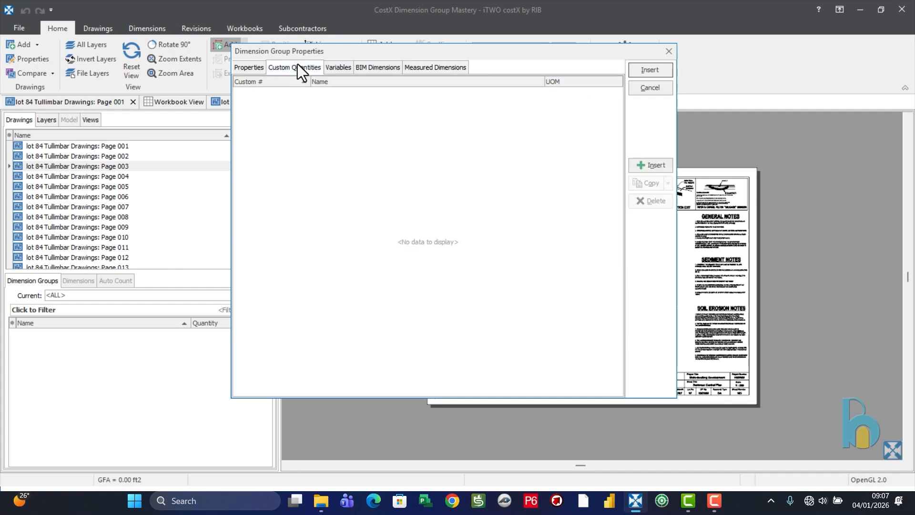
click(649, 166)
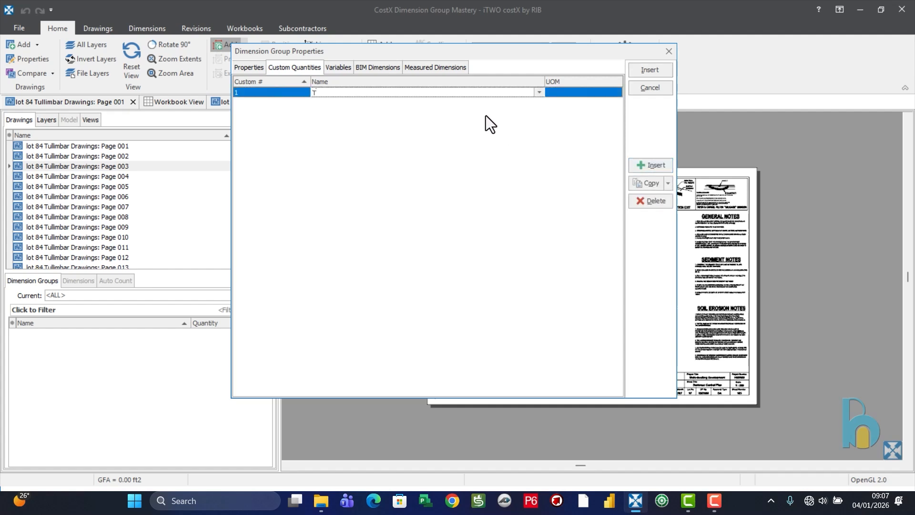
text(TG)
click(578, 153)
click(582, 95)
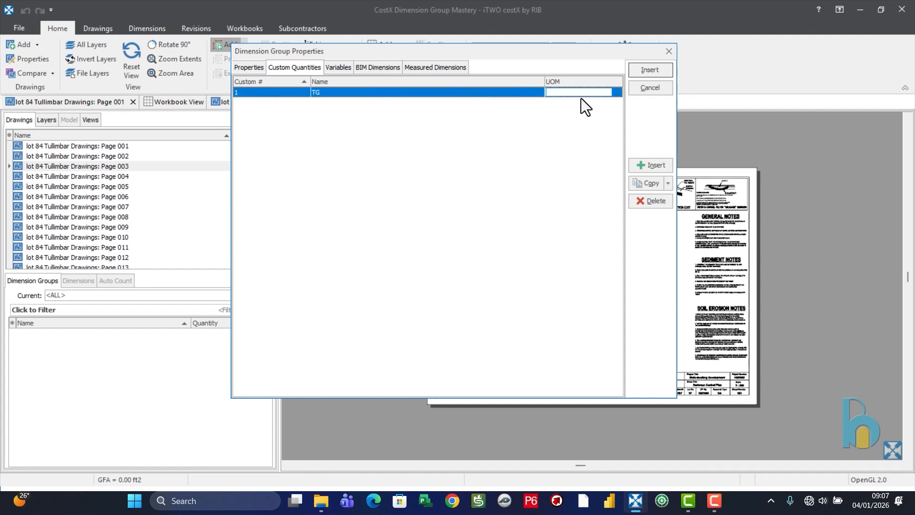
click(617, 93)
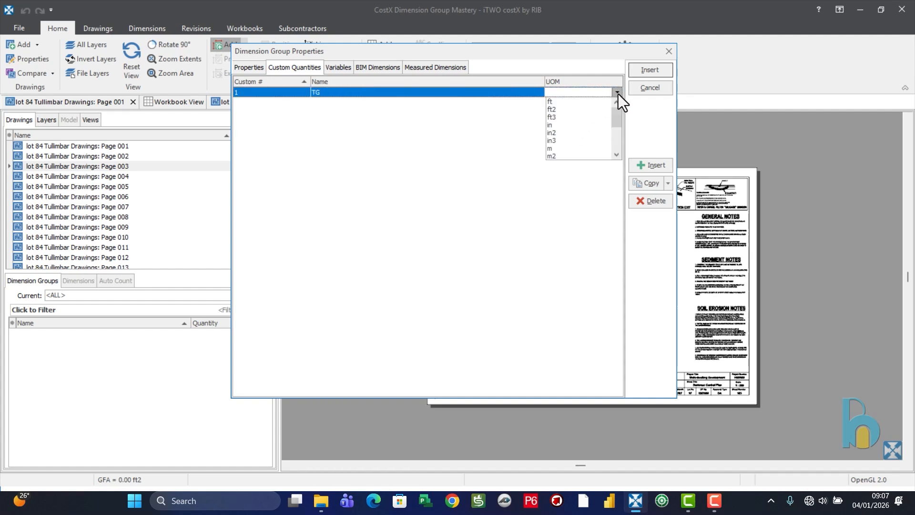
click(568, 147)
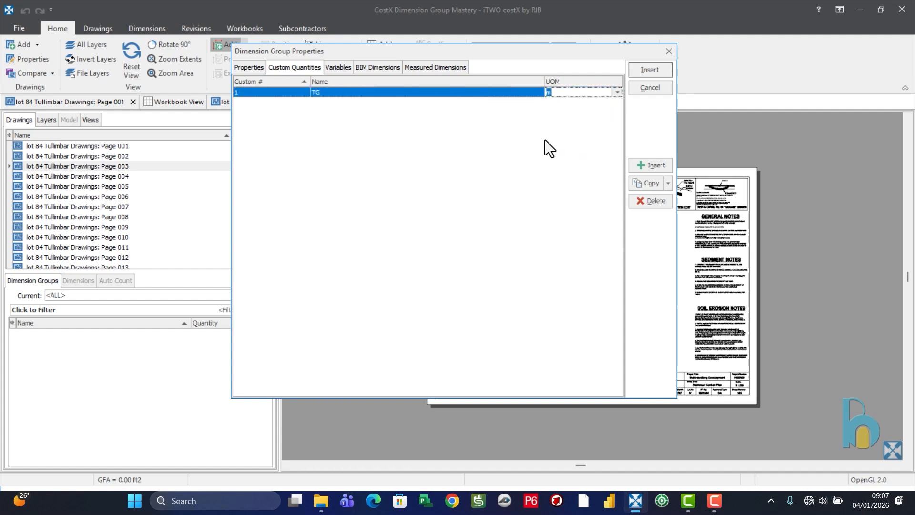
- Check how TG is listed among the measured dimensions and delete the TG custom quantity
click(433, 67)
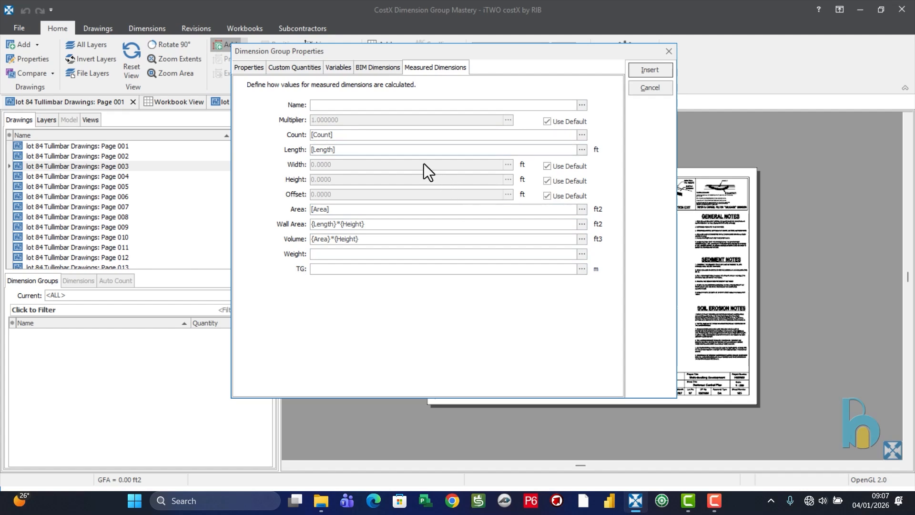
click(301, 72)
click(382, 96)
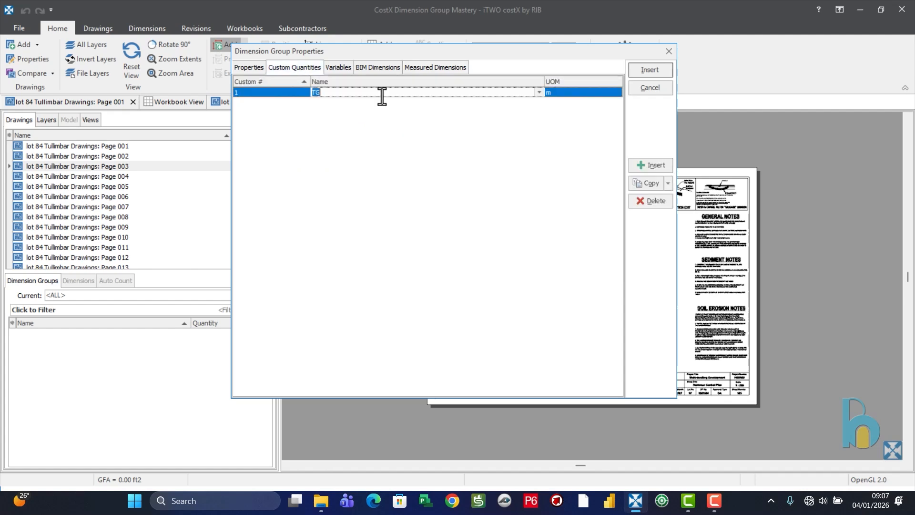
click(646, 201)
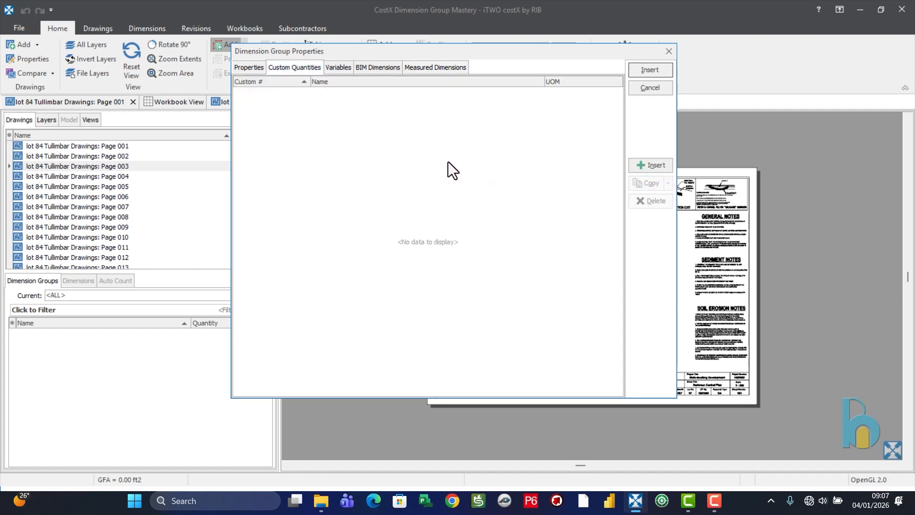
- Examine the measured dimension expressions for Area, Count, Wall Area, Volume and Weight in the expression editor
click(429, 68)
click(503, 105)
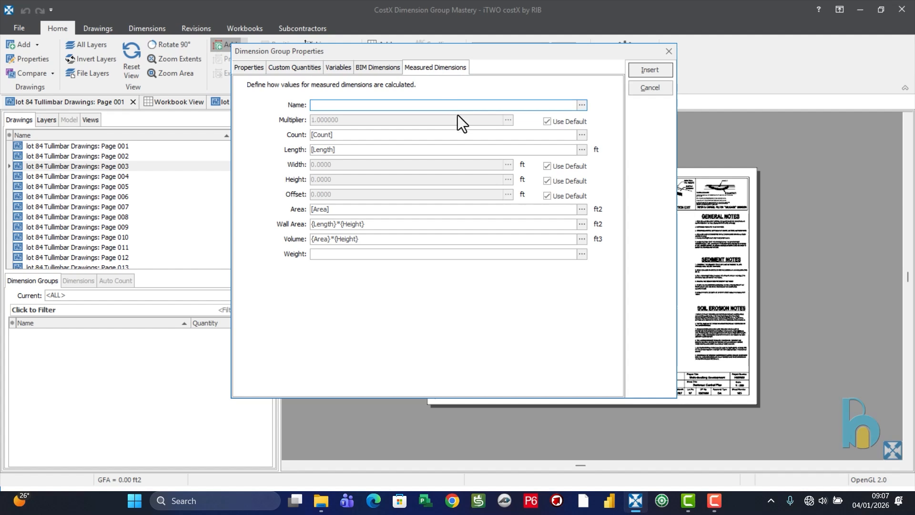
click(582, 209)
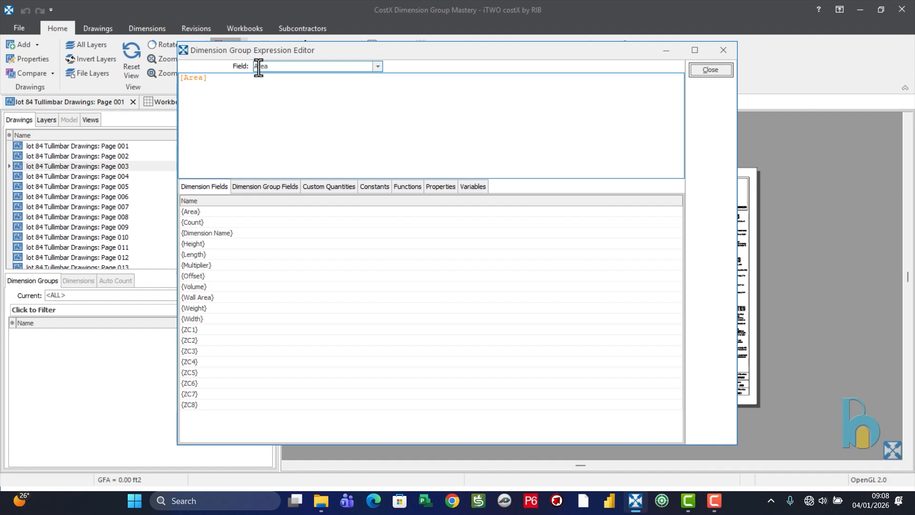
click(225, 87)
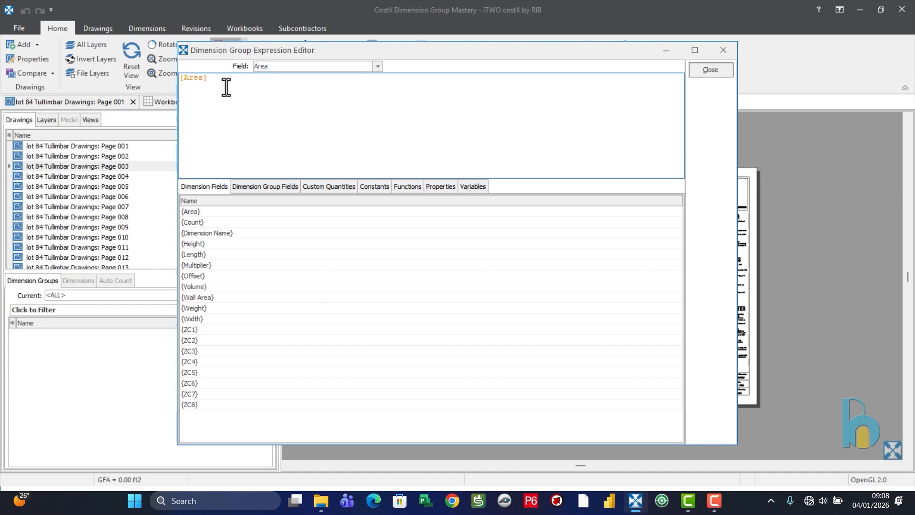
click(378, 67)
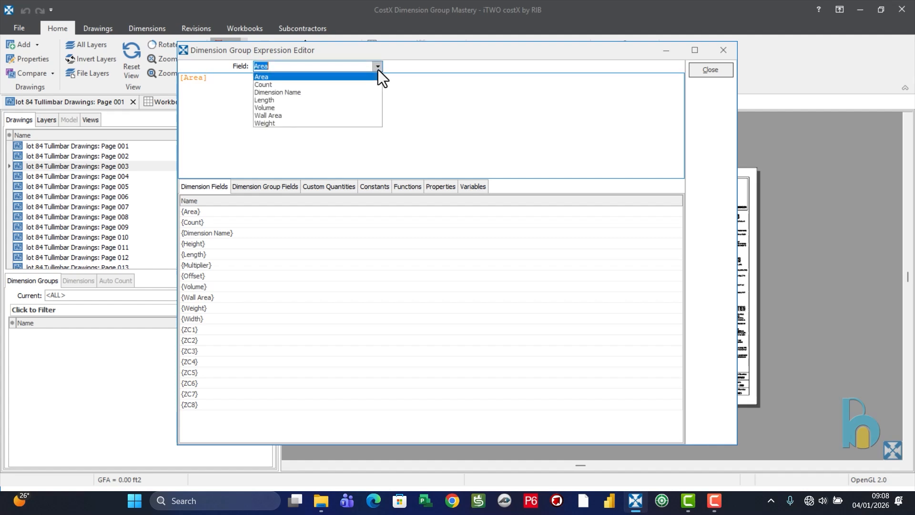
click(374, 82)
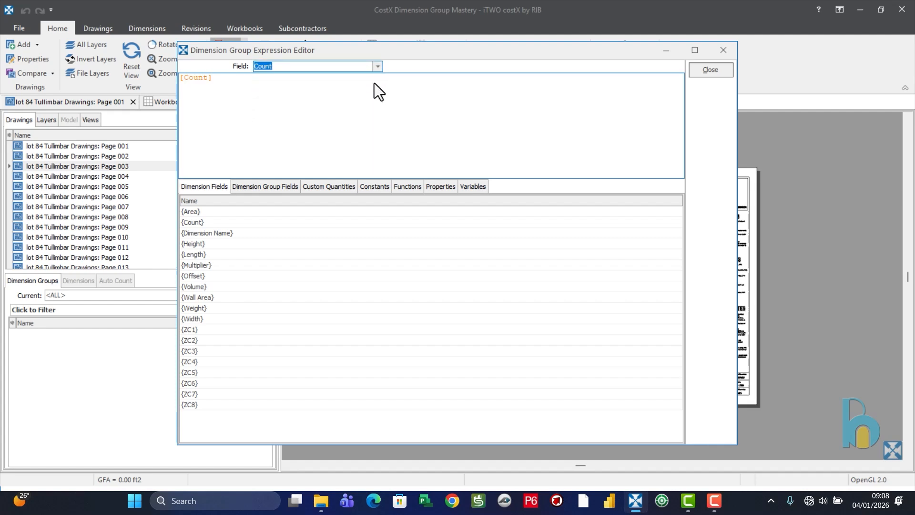
click(378, 69)
click(345, 117)
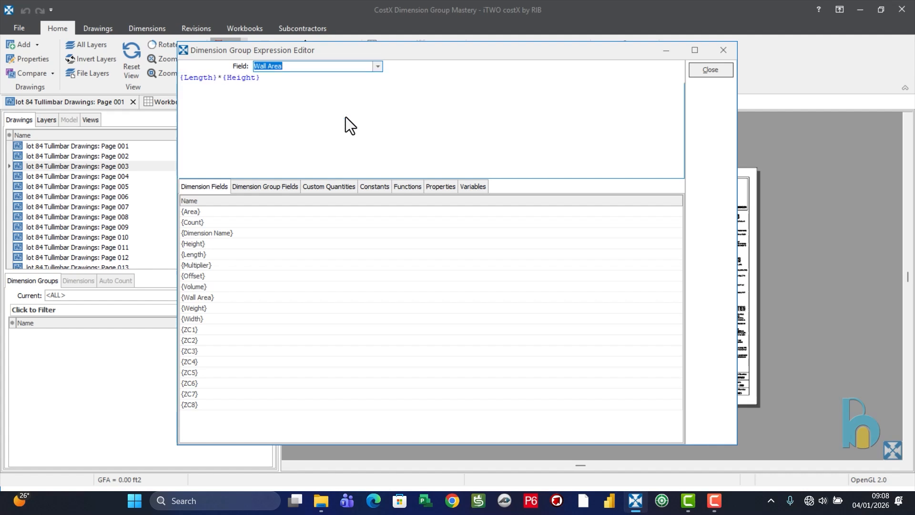
click(380, 65)
click(342, 106)
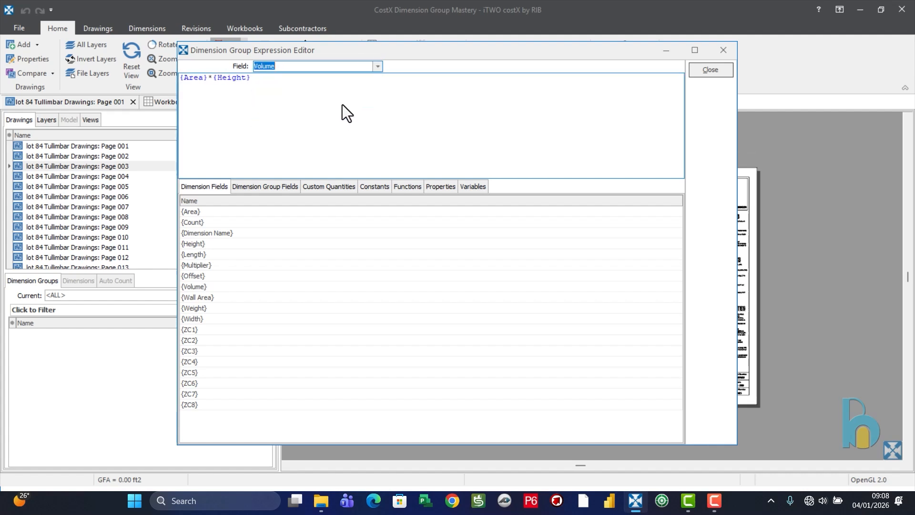
click(377, 66)
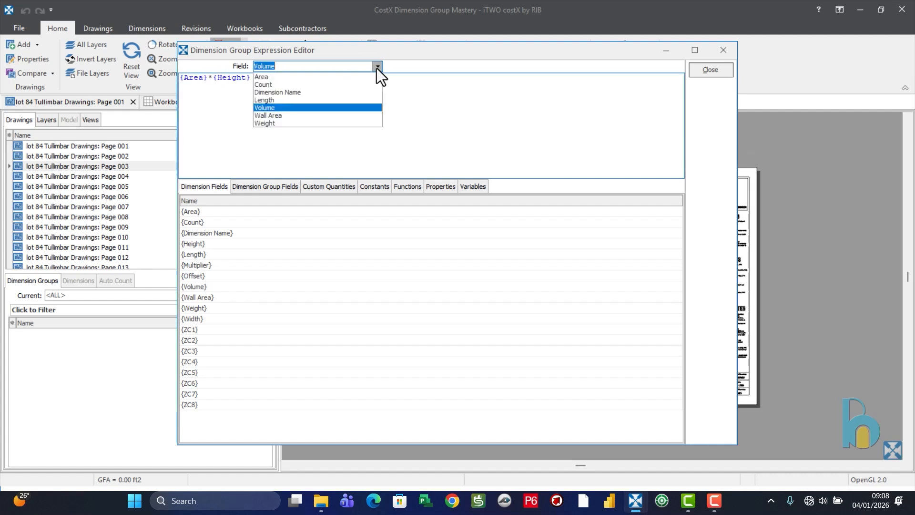
click(358, 122)
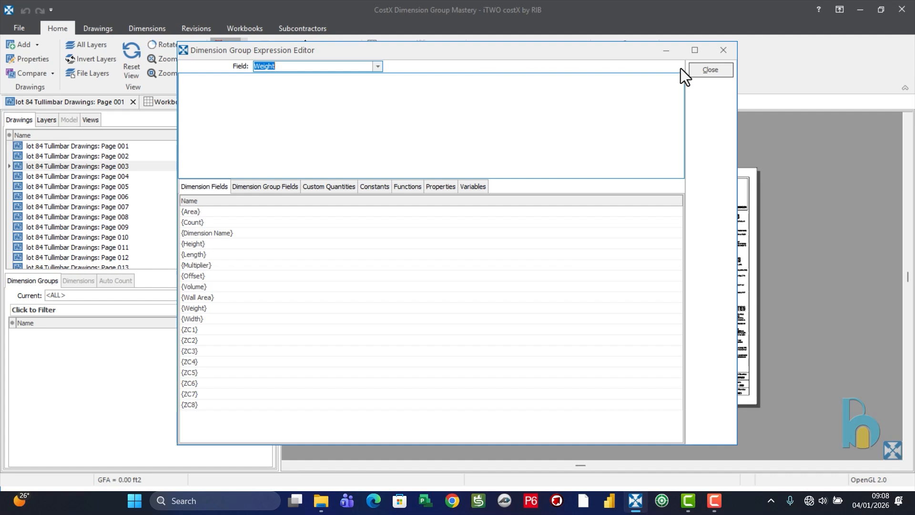
click(707, 71)
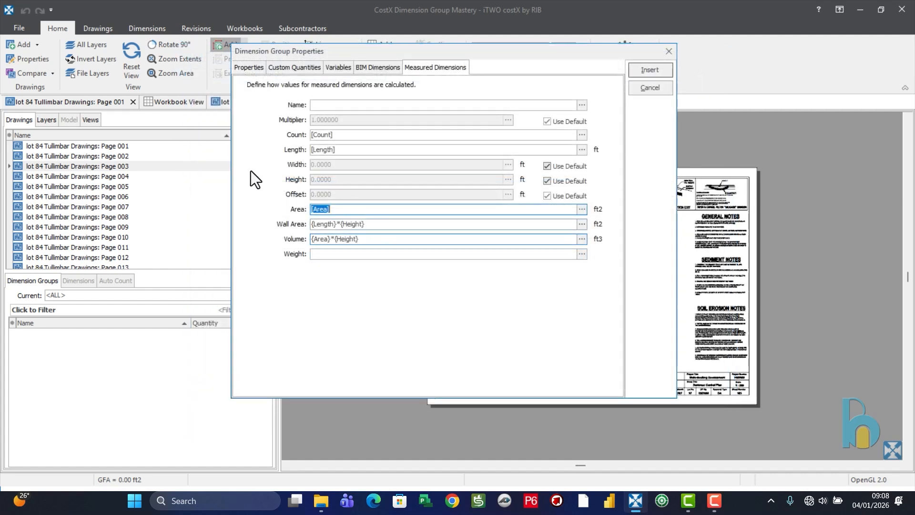
- Review the fields, custom quantities, constants, functions, properties and variables available for the Area expression, and cancel the dimension group
click(581, 209)
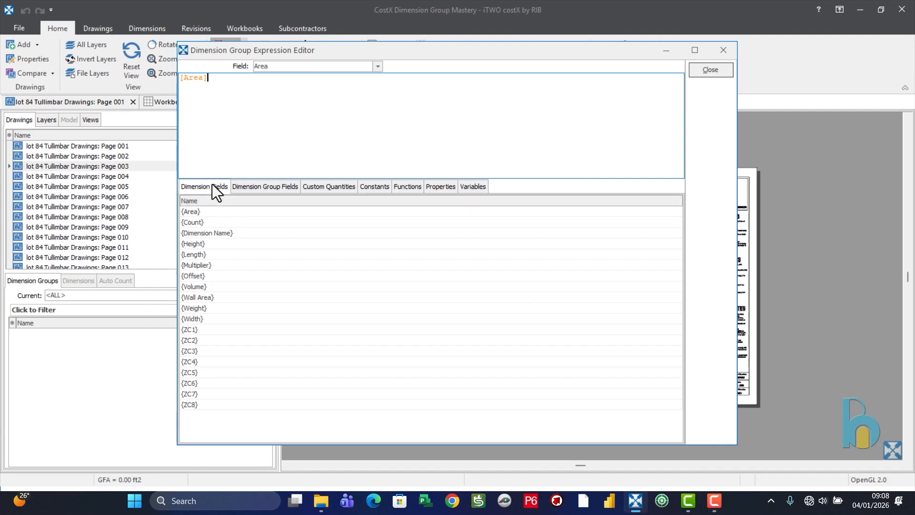
click(264, 187)
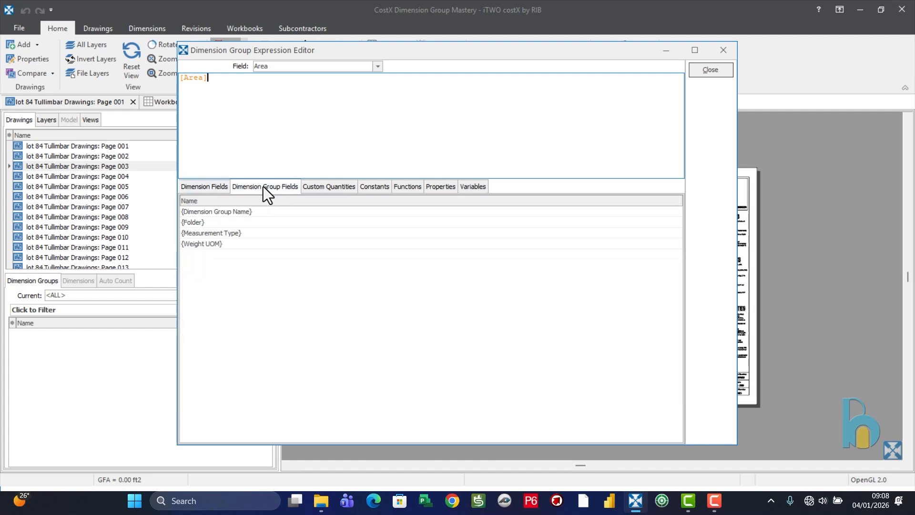
click(326, 188)
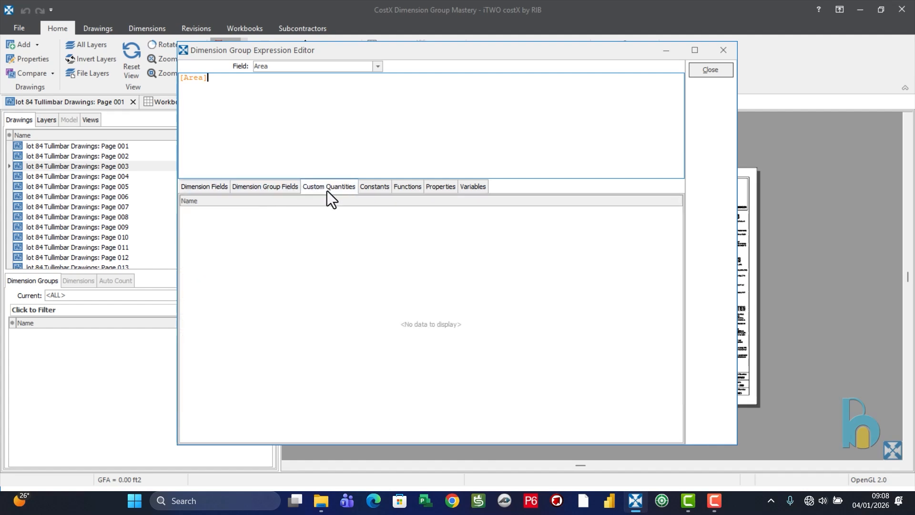
click(370, 191)
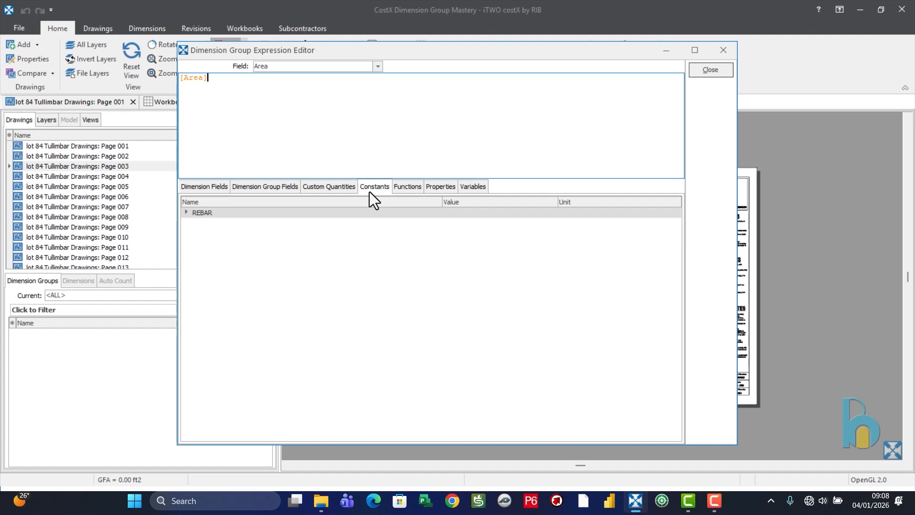
click(405, 186)
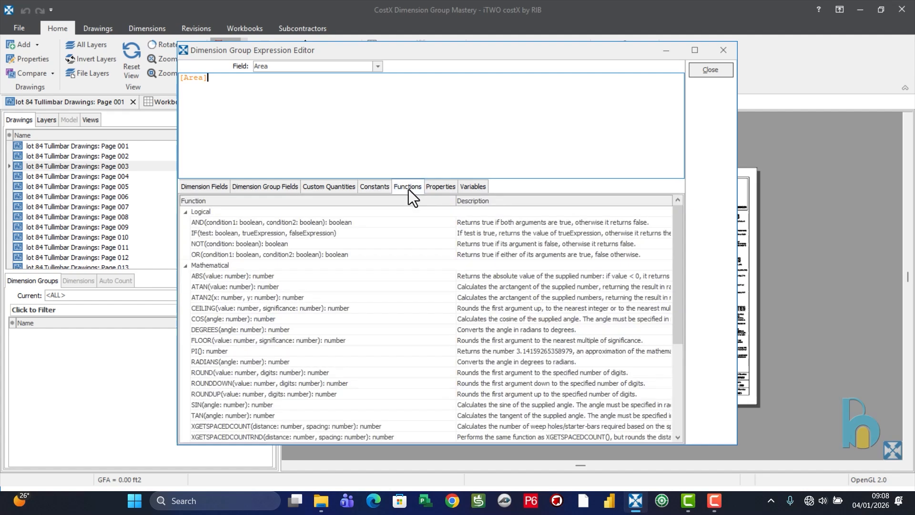
click(432, 188)
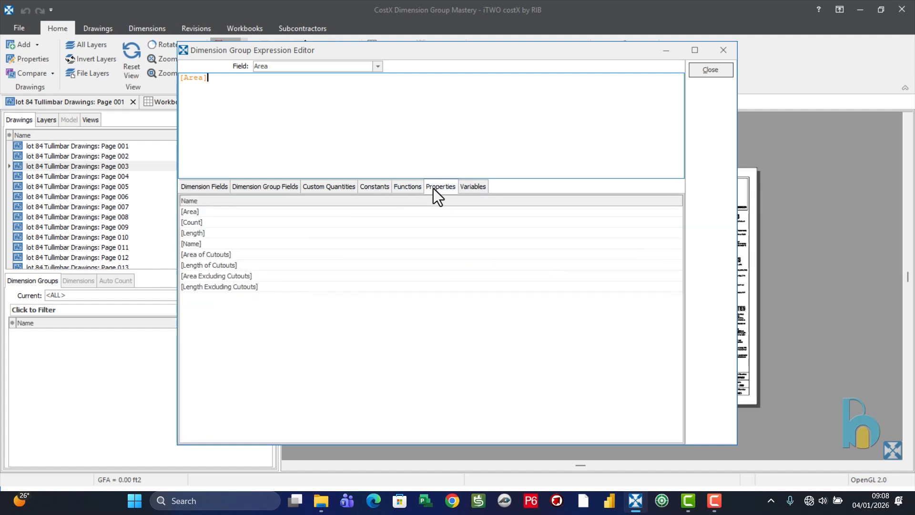
click(474, 187)
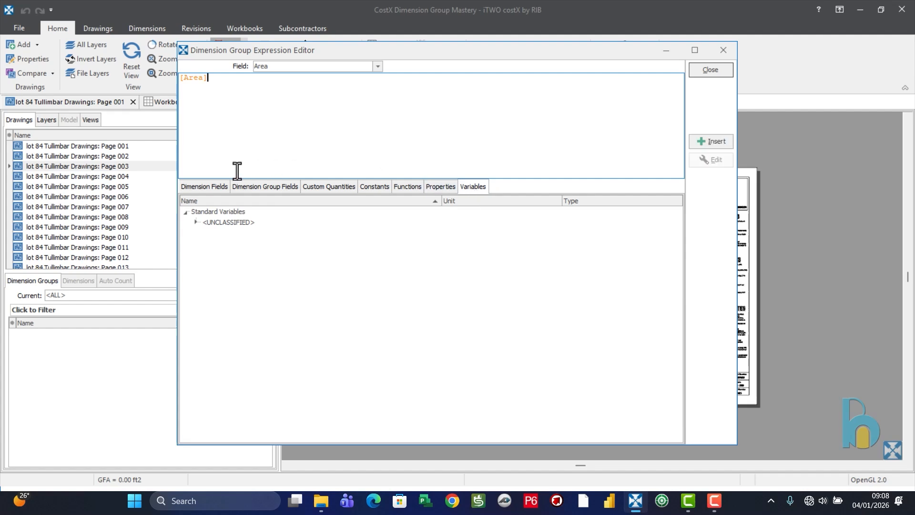
click(206, 180)
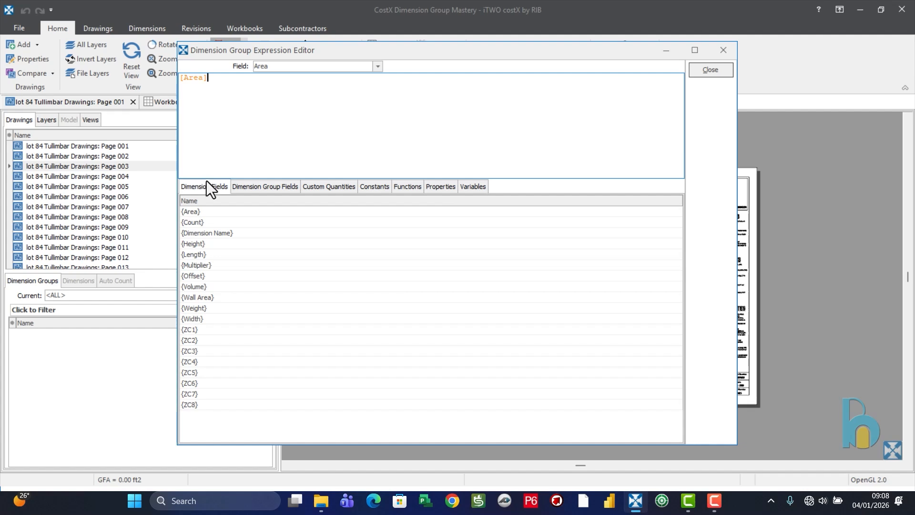
click(703, 73)
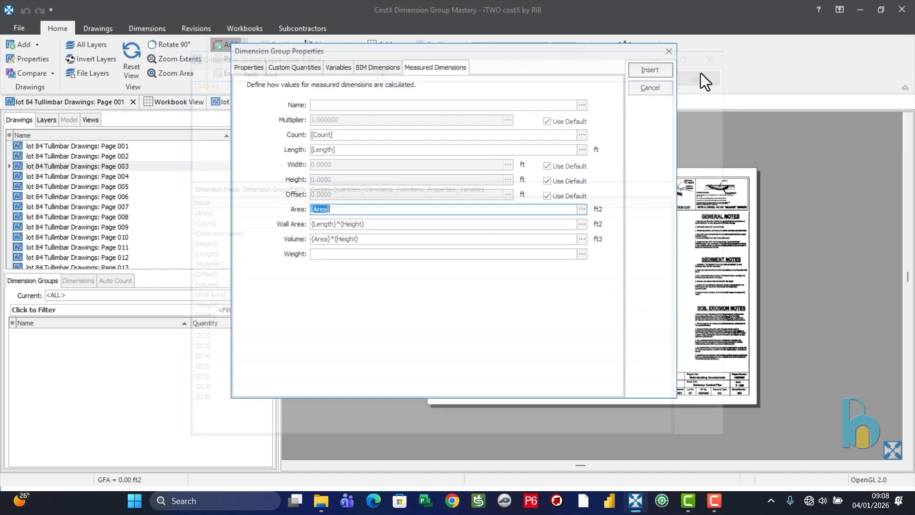
click(642, 90)
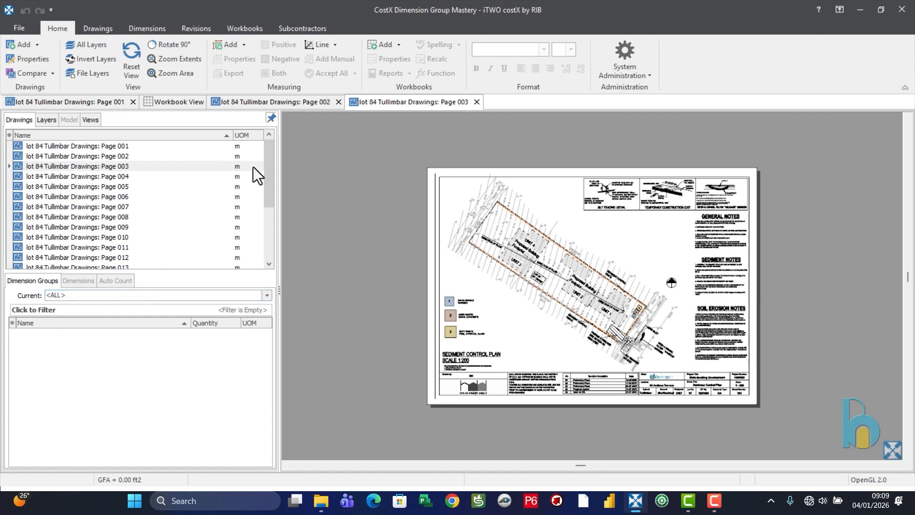
- Start a new dimension group named Site Clearance 2 in the Standard folder
click(230, 46)
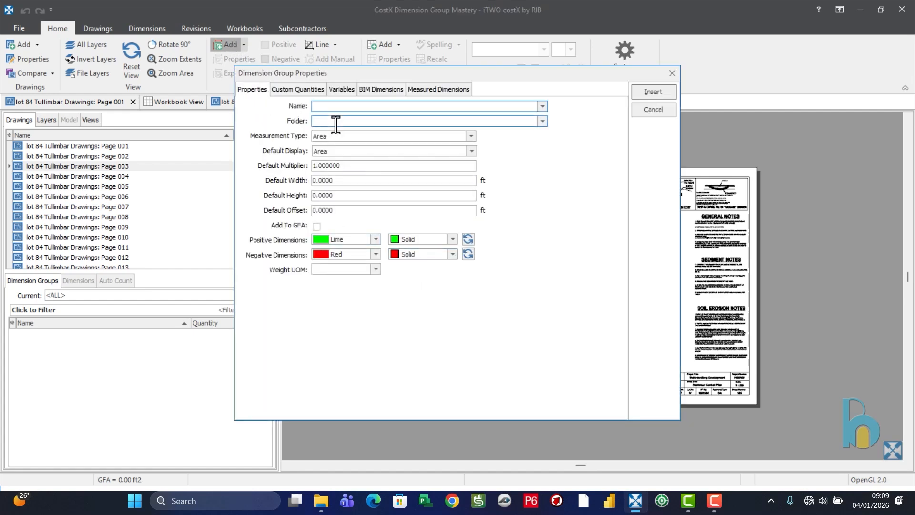
text(Site Clearance)
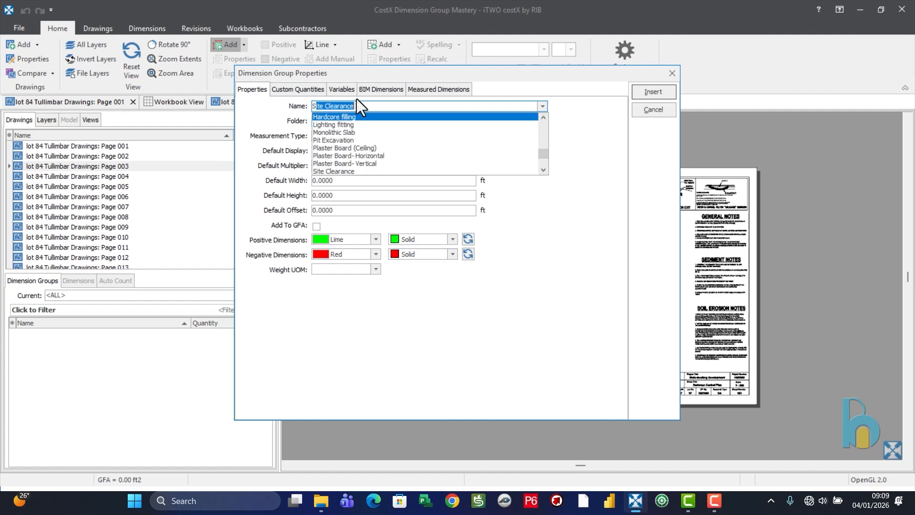
key(Return)
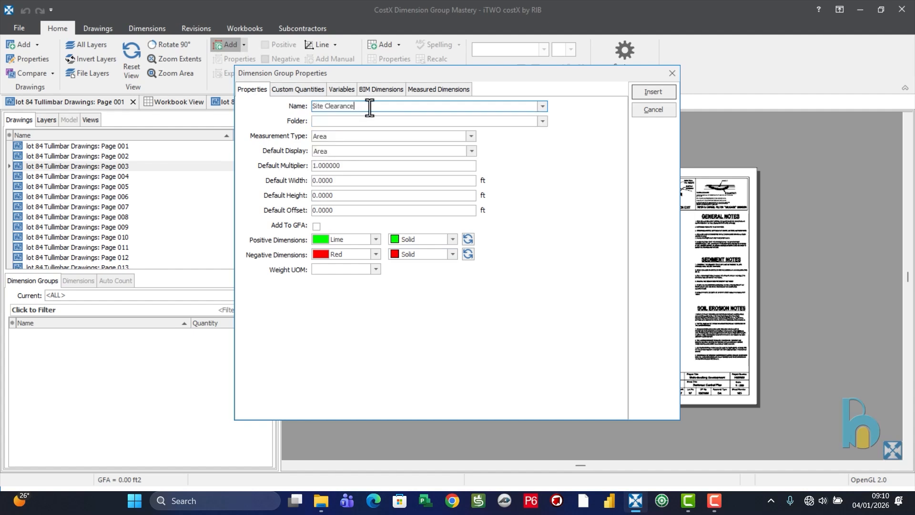
text(2)
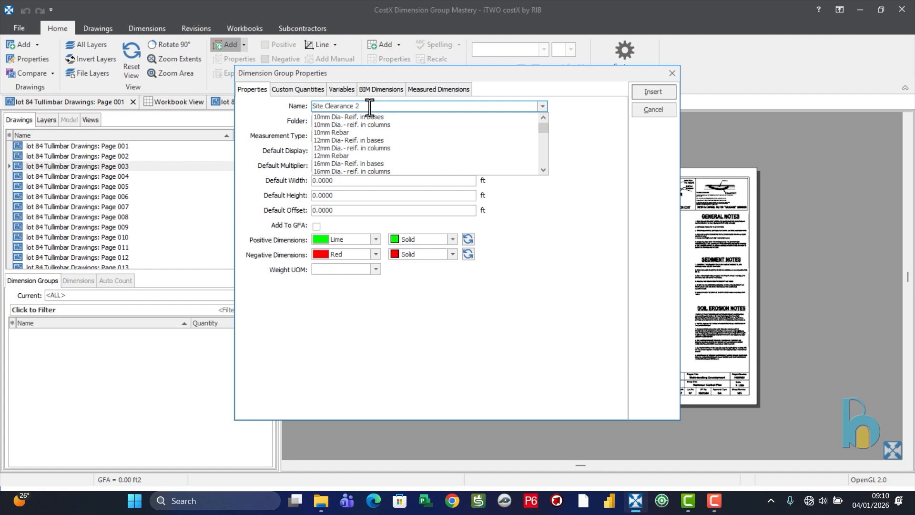
click(545, 247)
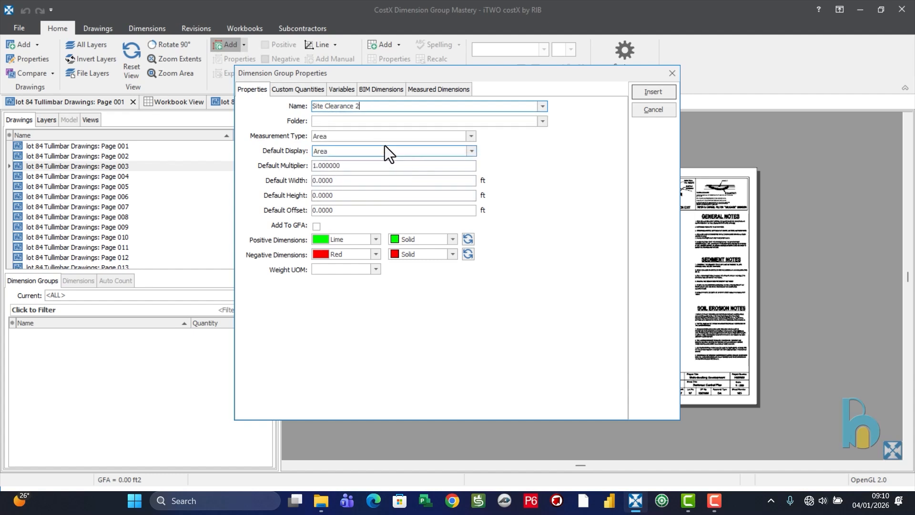
click(377, 122)
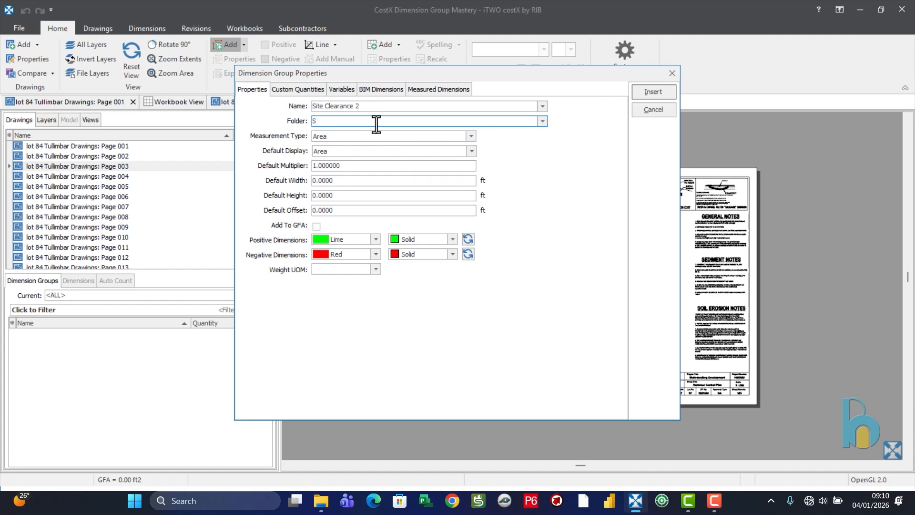
text(tandard)
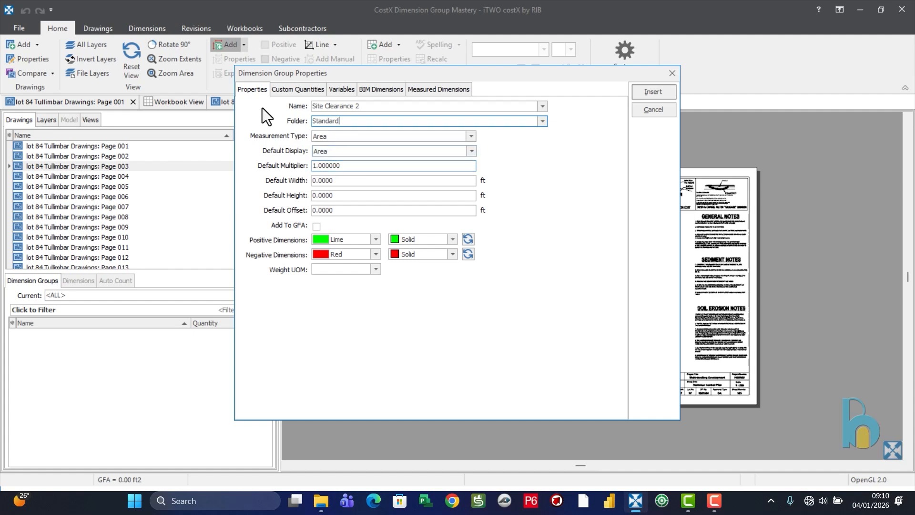
- Look through the measurement types and try Volume as the default display of the dimension group
click(470, 137)
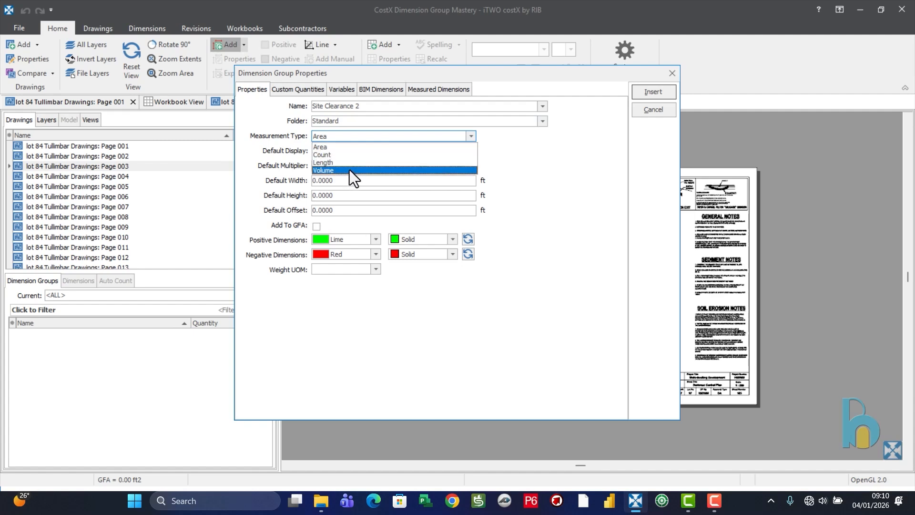
click(624, 156)
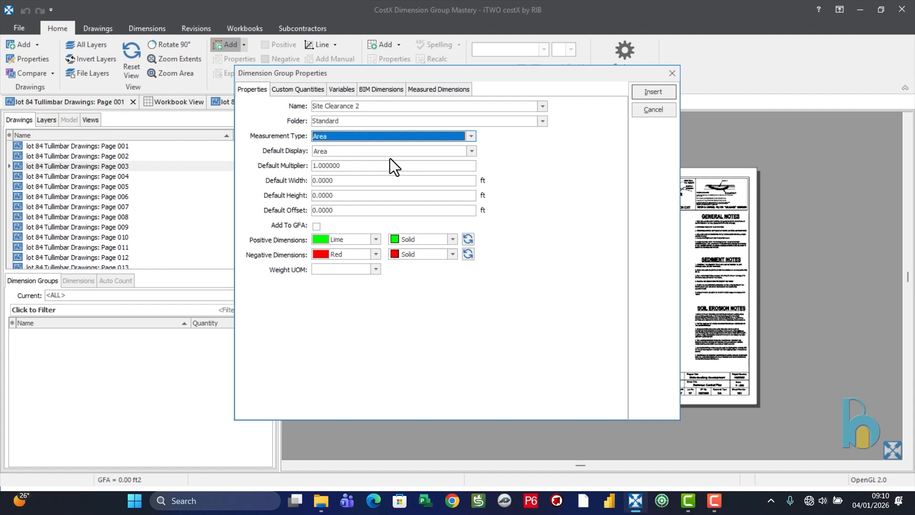
click(470, 152)
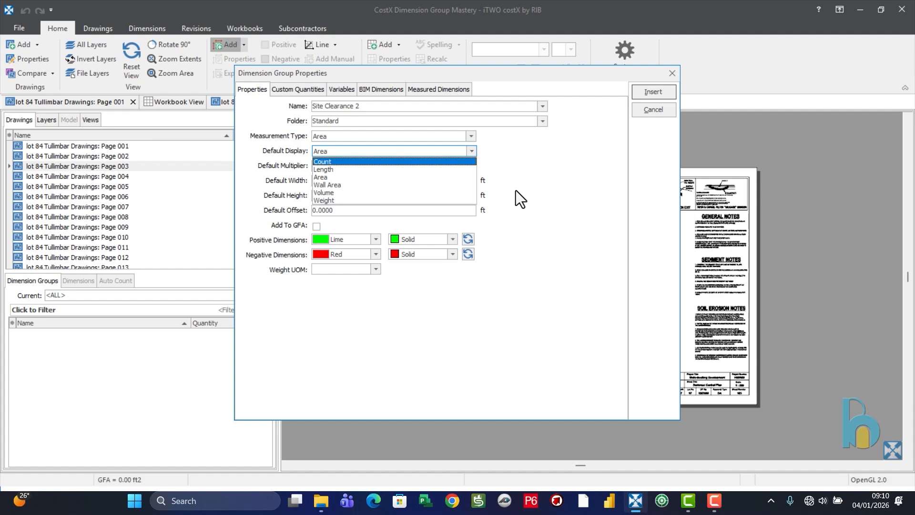
click(358, 193)
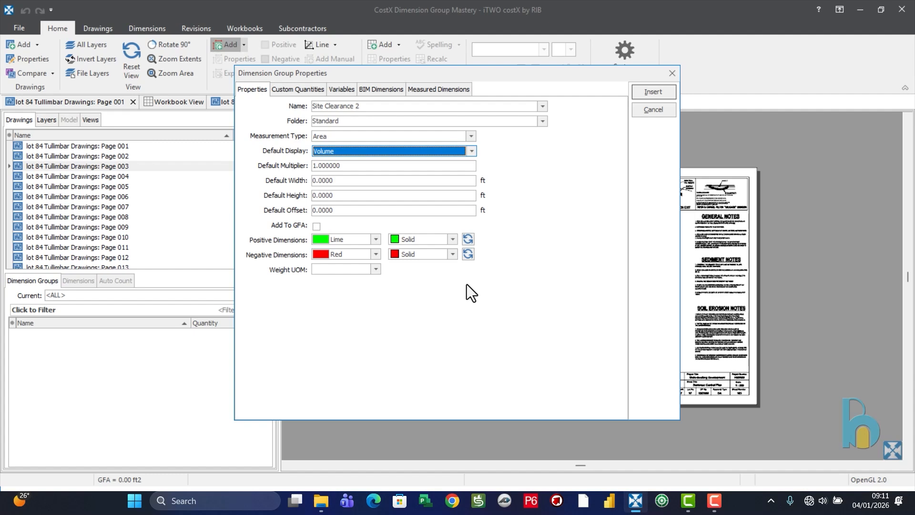
click(357, 136)
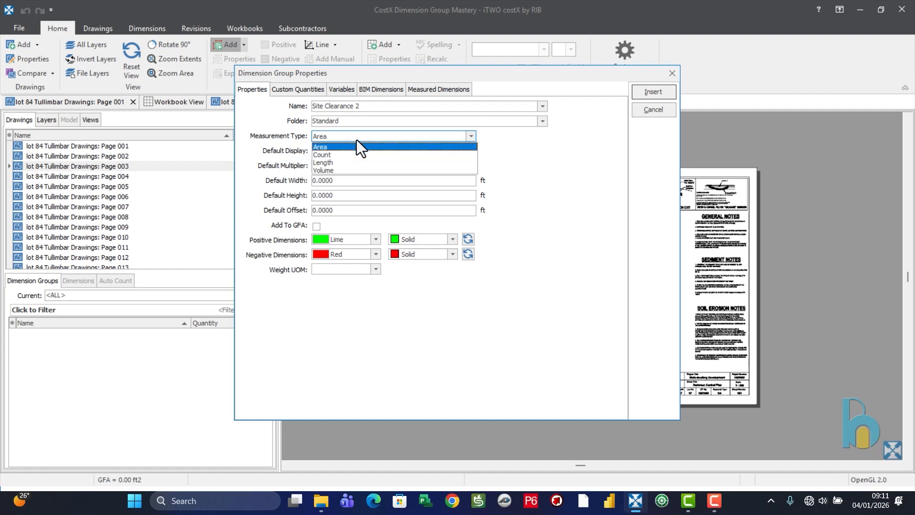
click(508, 155)
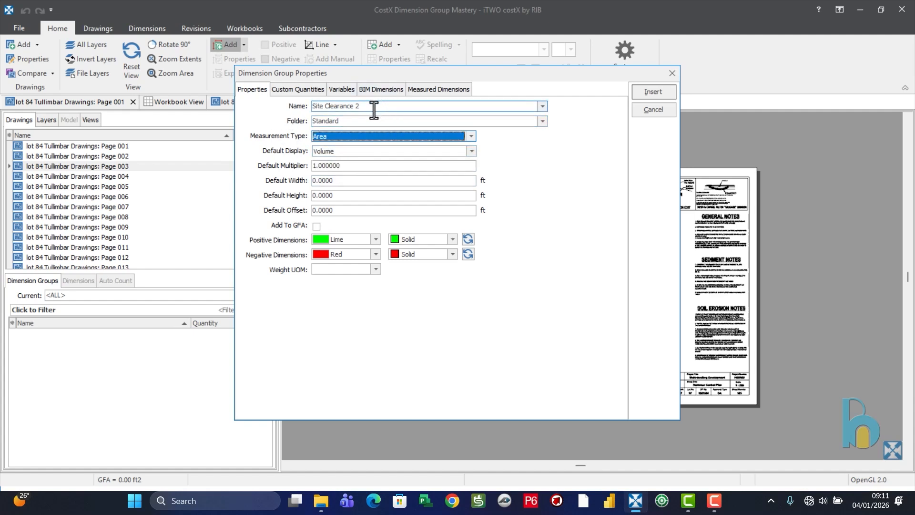
- Set the default display to Area and insert the Site Clearance 2 dimension group
click(347, 153)
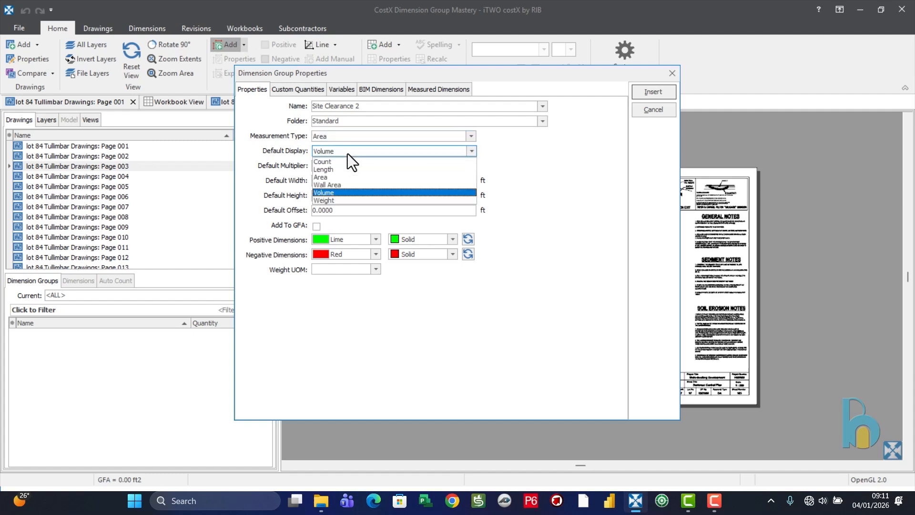
click(353, 181)
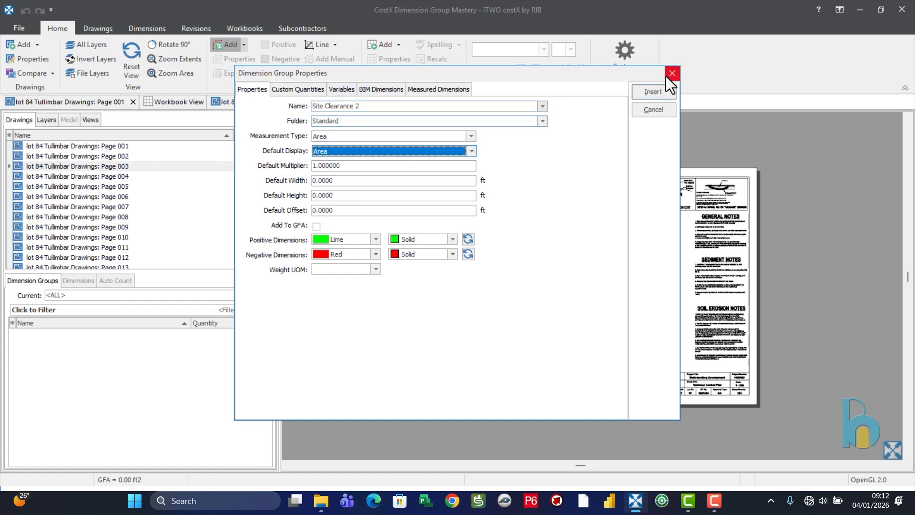
click(644, 97)
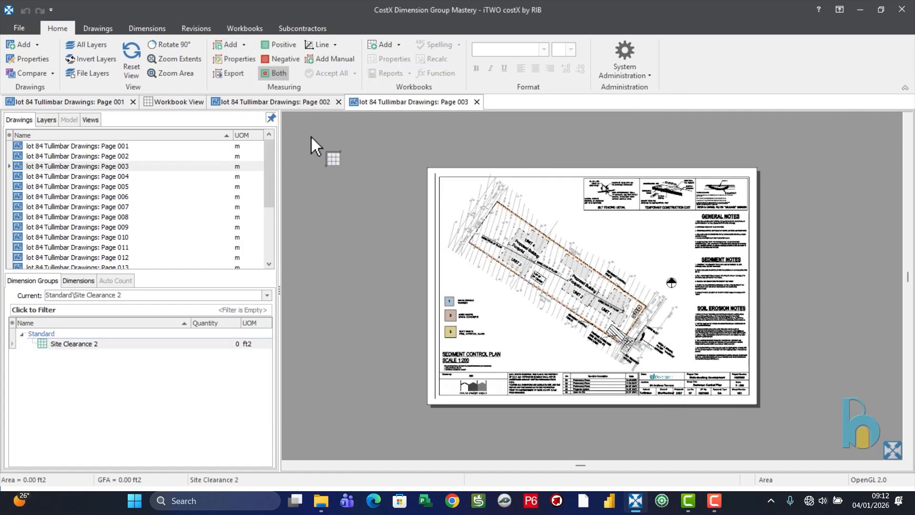
- Set the building's base unit of measure to Metres and update the building properties
click(33, 27)
click(62, 173)
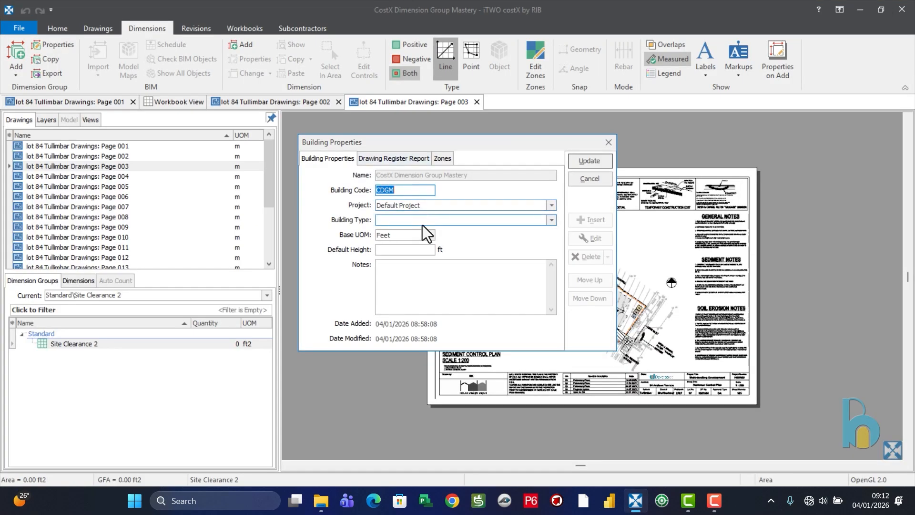
click(429, 235)
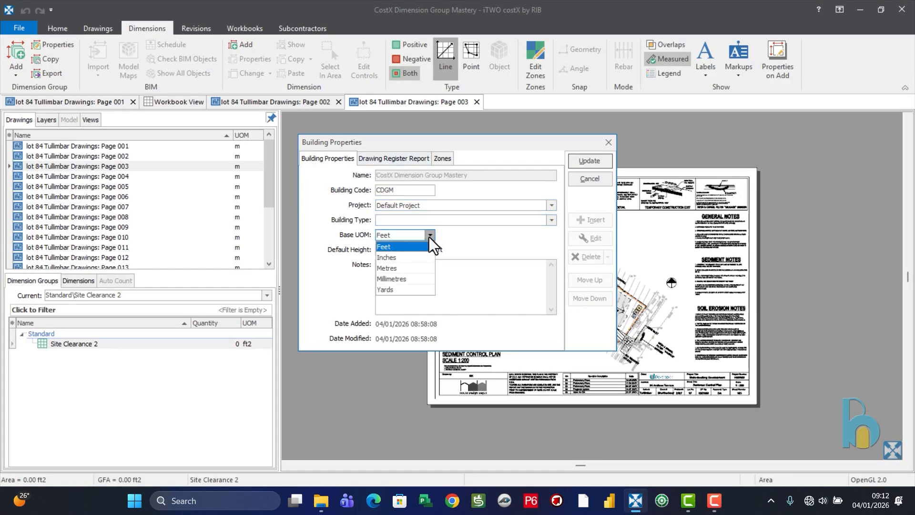
click(411, 269)
click(583, 162)
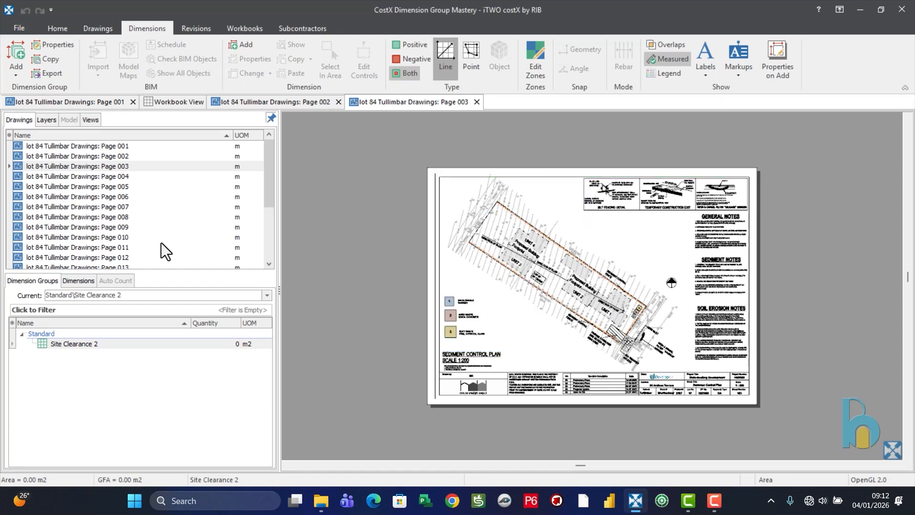
- Check the units of the measured dimensions for Site Clearance 2 and cancel without changes
click(72, 344)
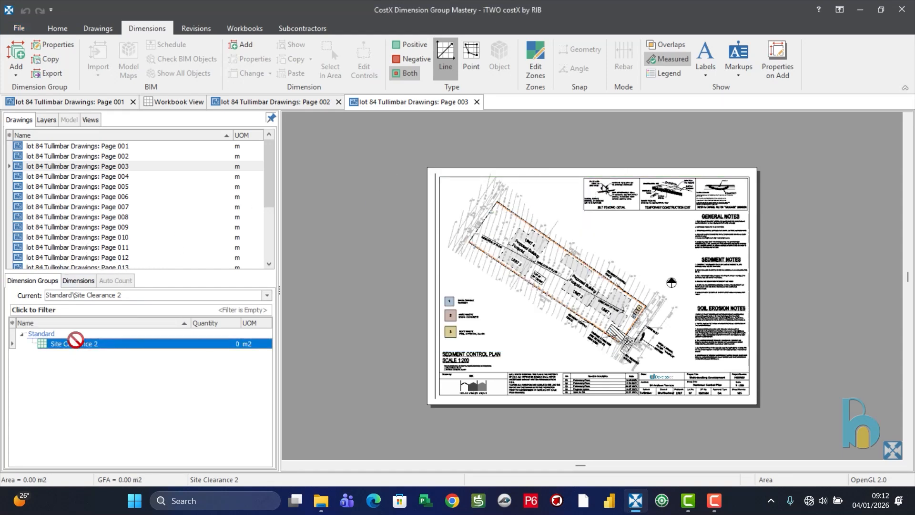
double_click(80, 344)
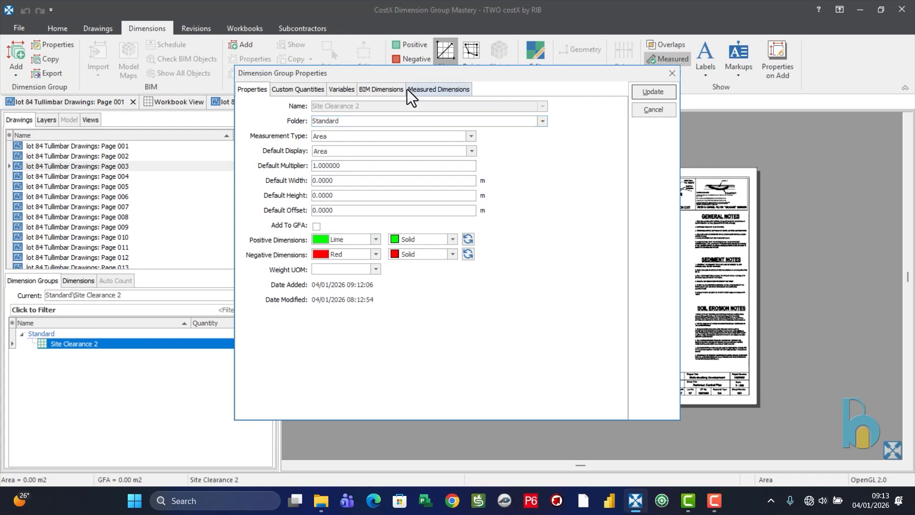
click(419, 91)
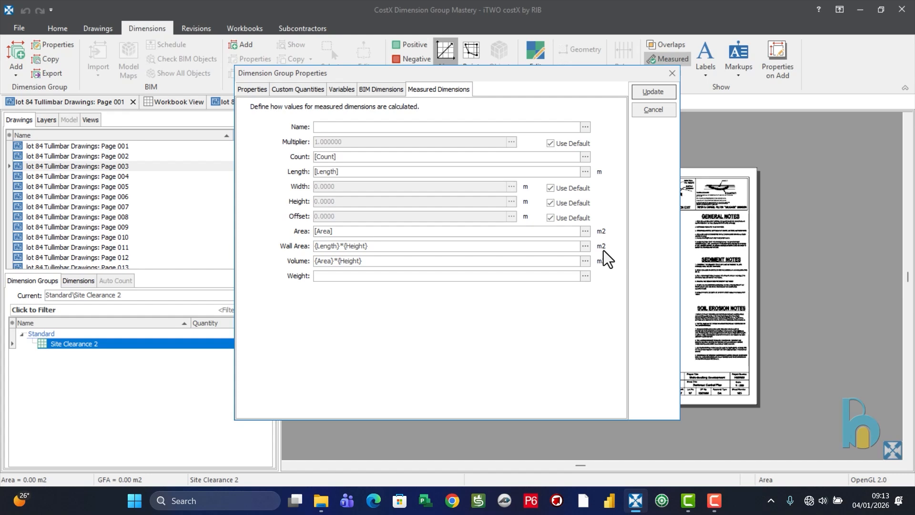
click(652, 109)
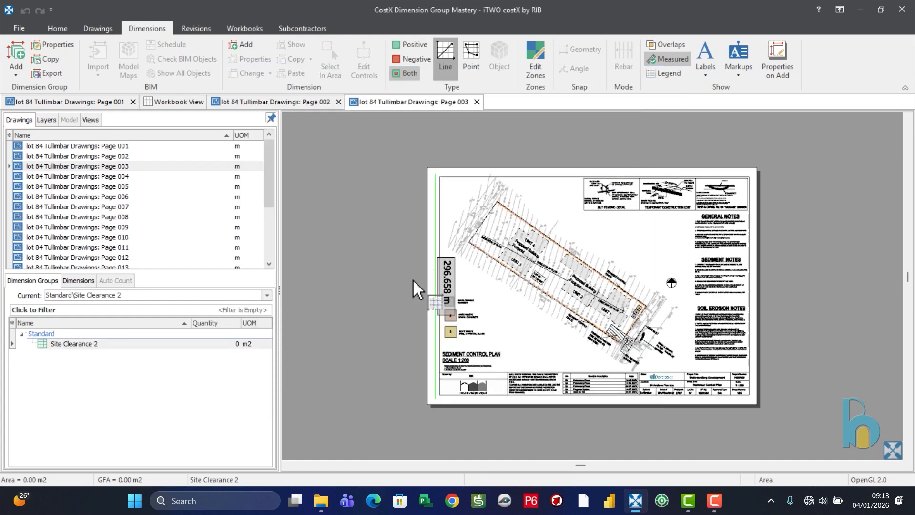
- Review the custom quantities, variables, BIM dimensions and measured dimensions of Site Clearance 2, and update the group
double_click(173, 342)
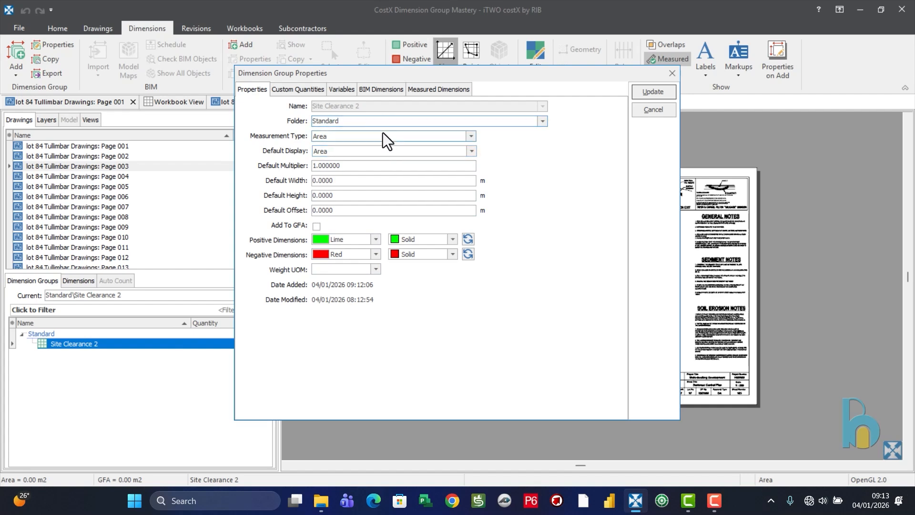
click(300, 95)
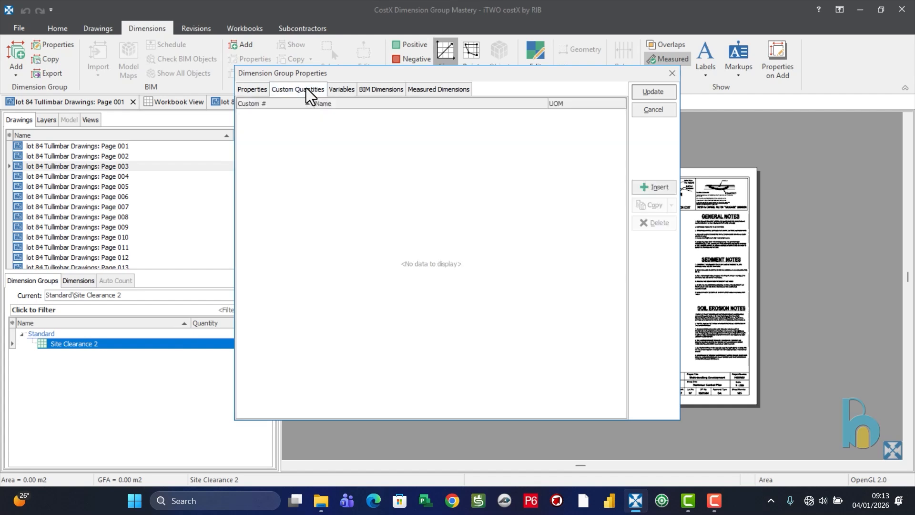
click(345, 92)
click(390, 96)
click(427, 92)
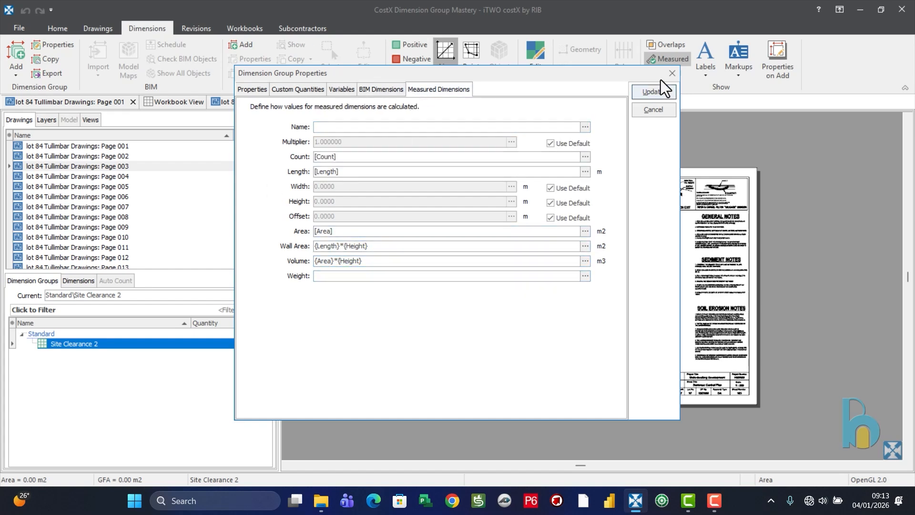
click(652, 91)
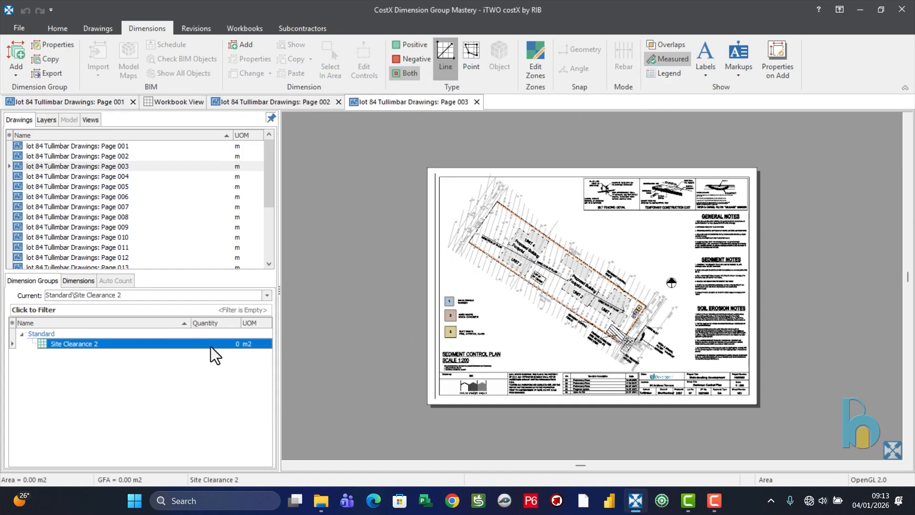
- Trace the site area for Site Clearance 2 along the upper boundary and down the road side to the site access corner
scroll(511, 204, up, 2)
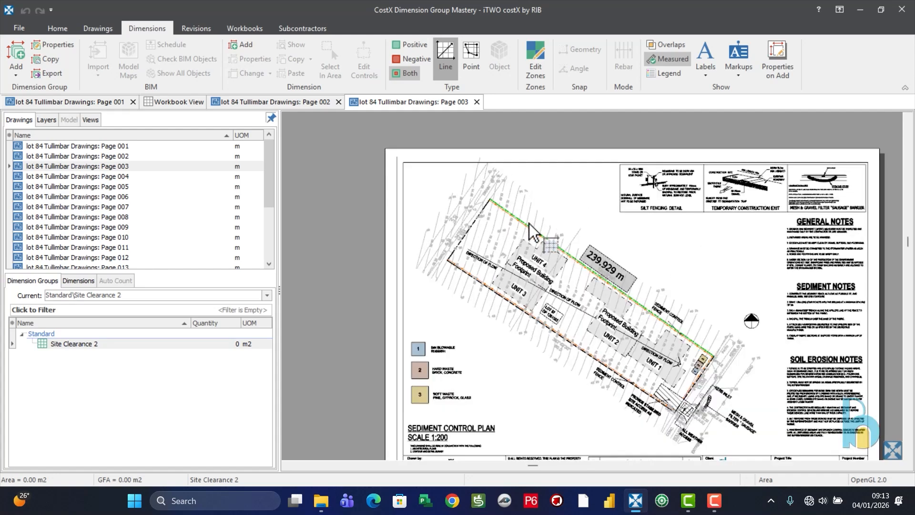
scroll(529, 225, up, 3)
scroll(587, 221, down, 2)
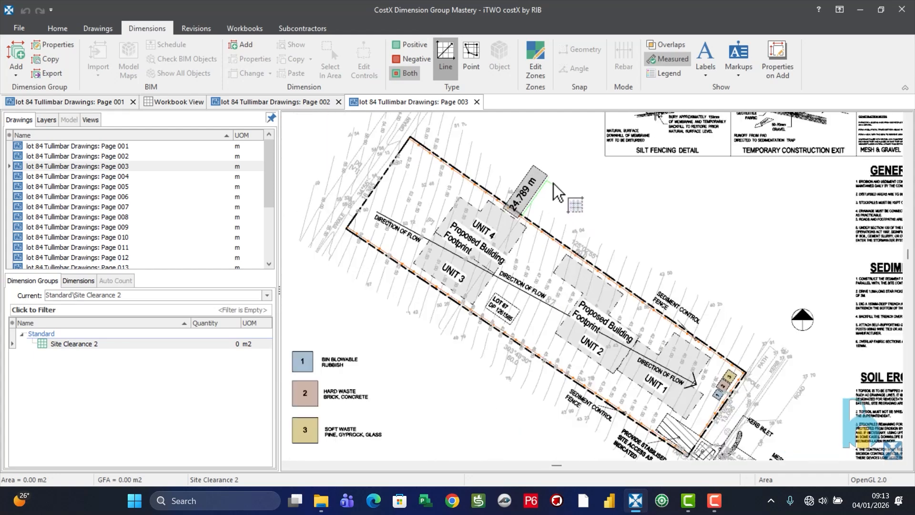
click(546, 234)
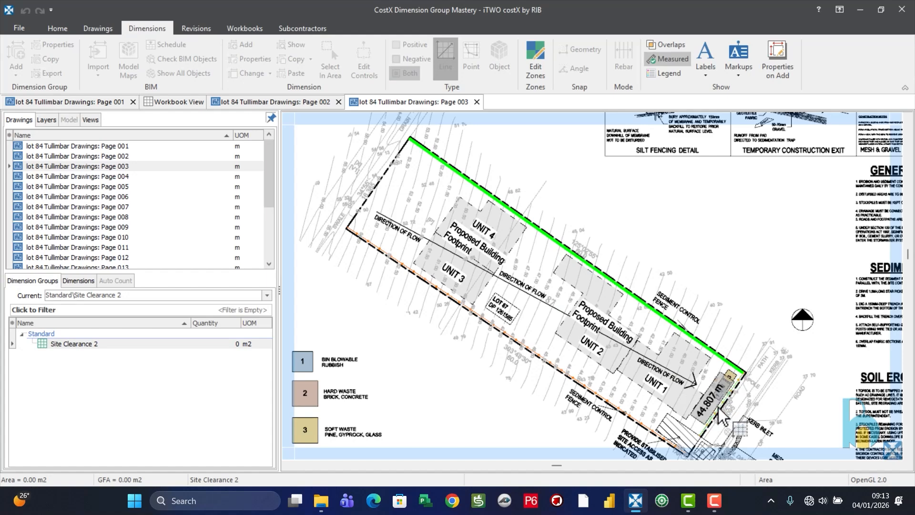
scroll(689, 250, down, 2)
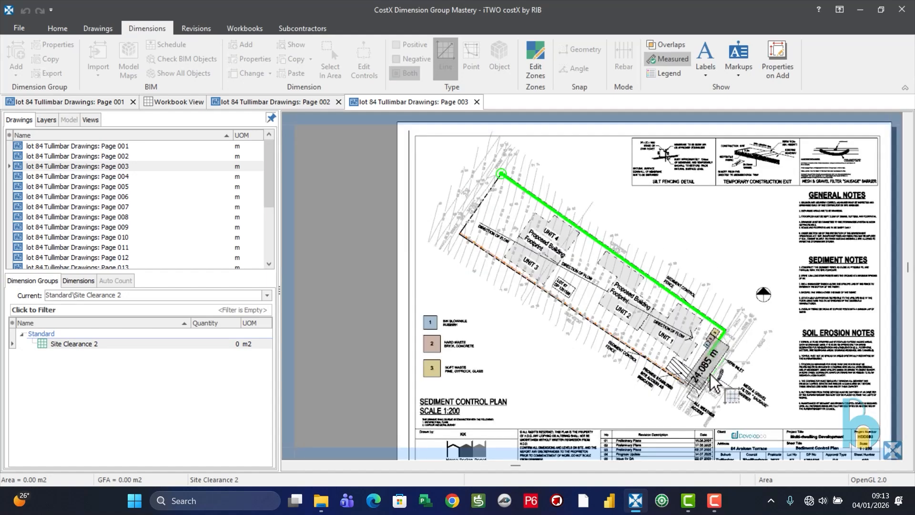
scroll(691, 358, up, 3)
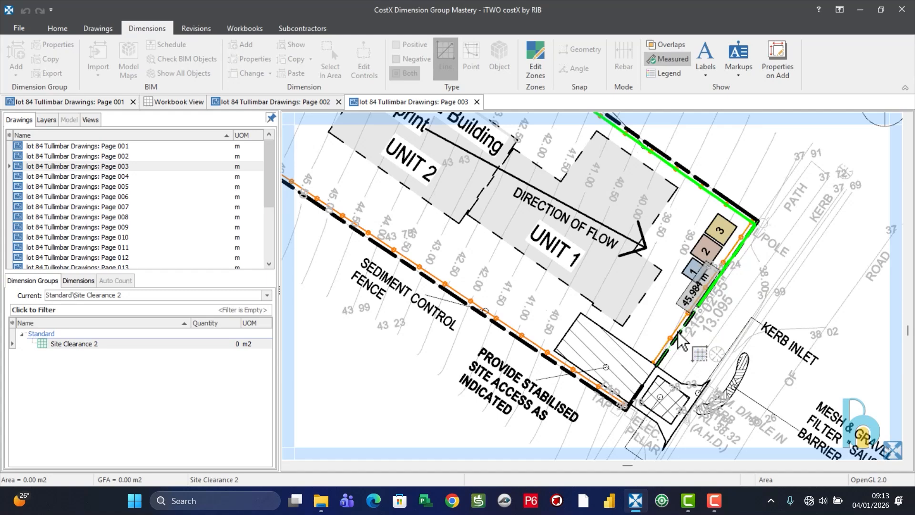
click(655, 365)
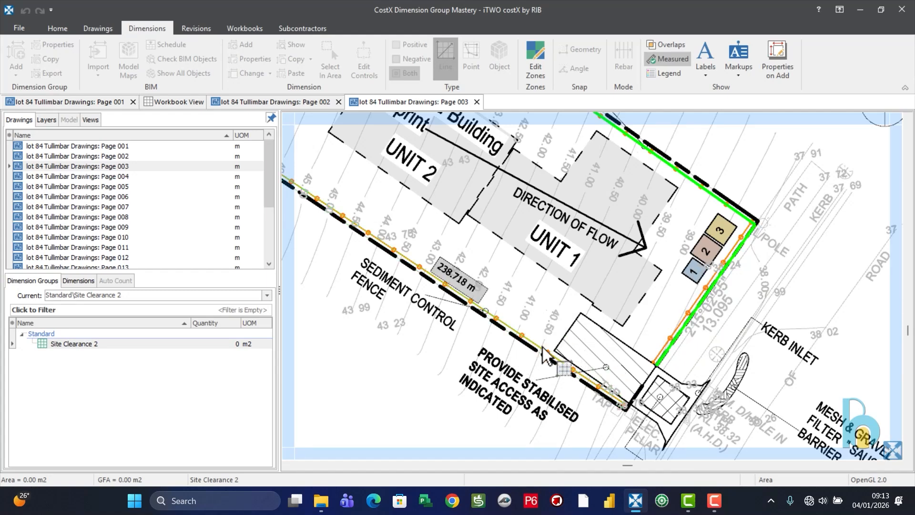
click(625, 407)
- Complete the Site Clearance 2 area along the lower and rear boundaries and check the dimension's quantities on the drawing
scroll(662, 377, down, 3)
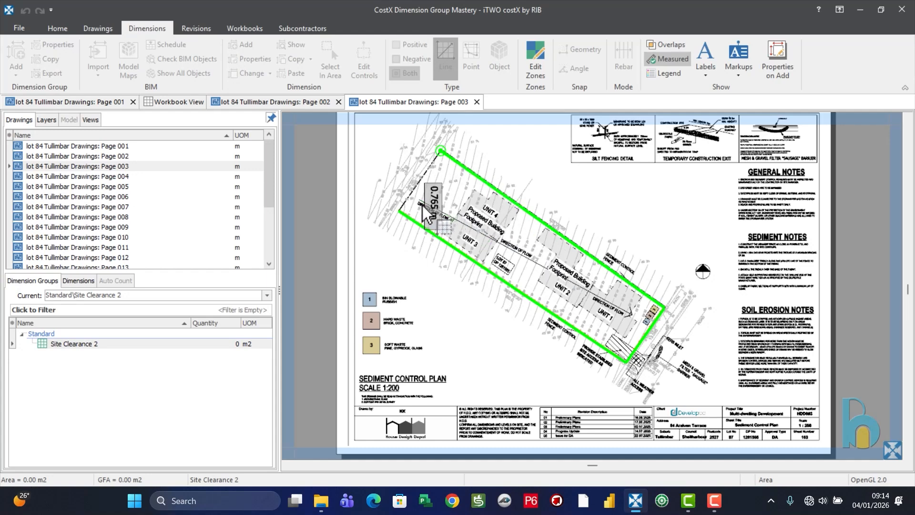
scroll(423, 210, up, 4)
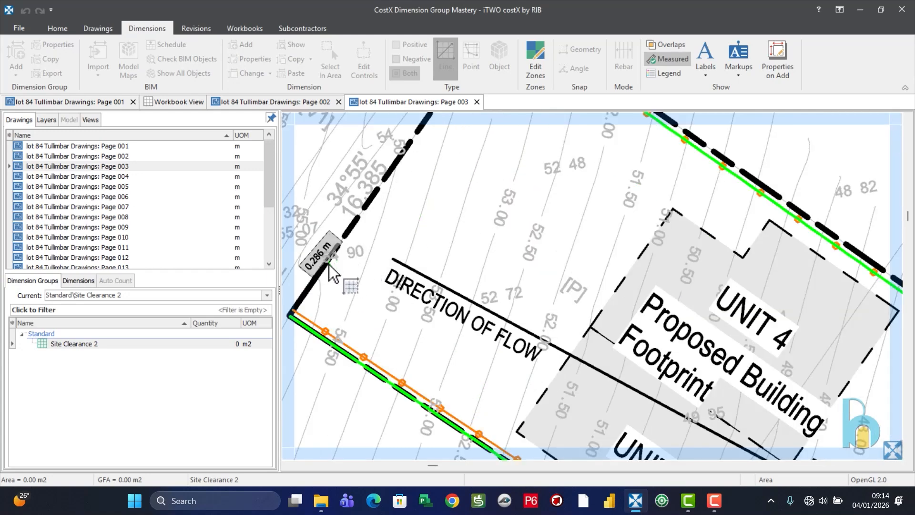
click(333, 269)
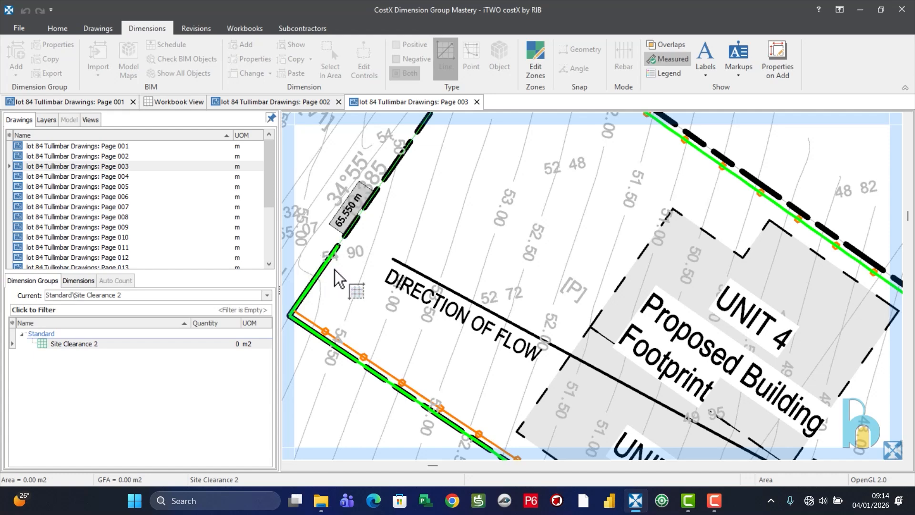
right_click(356, 279)
scroll(355, 238, down, 5)
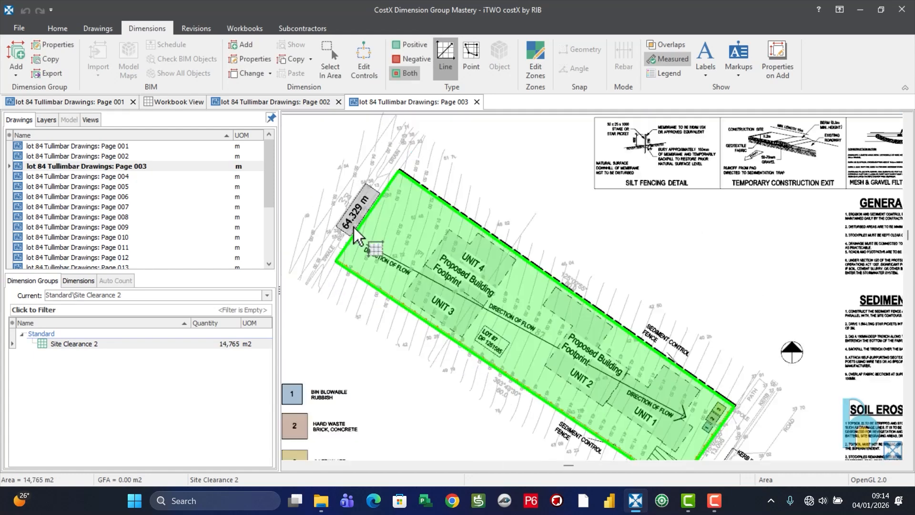
click(419, 306)
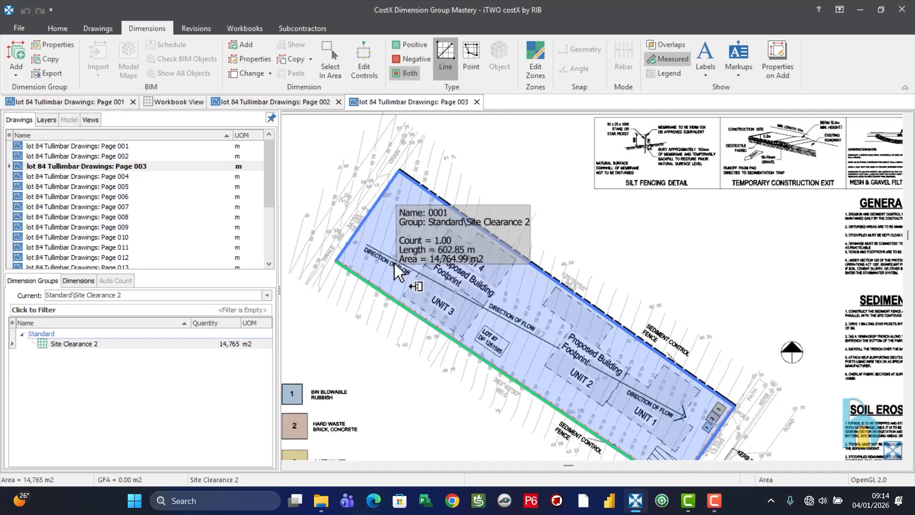
scroll(386, 242, up, 3)
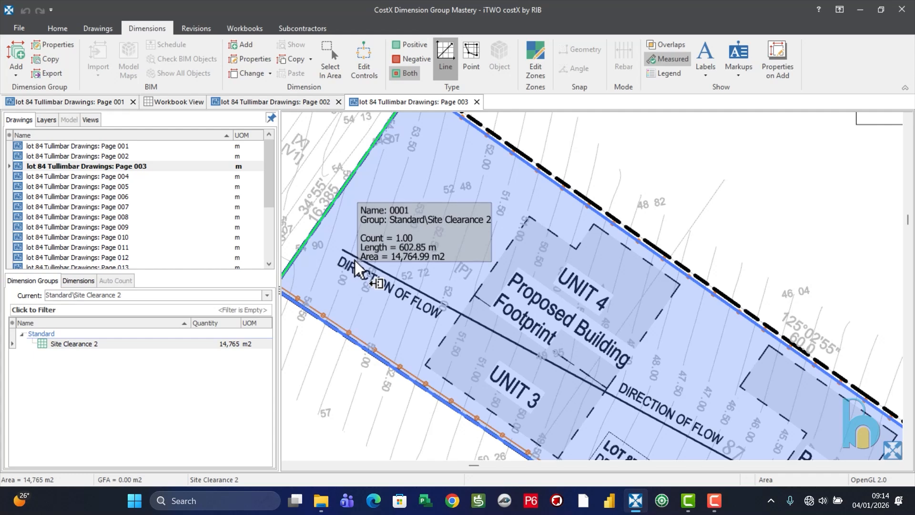
- Override the default height of Site Clearance 2's measured dimensions with 1 m, update the group and inspect the dimension's quantities
click(151, 344)
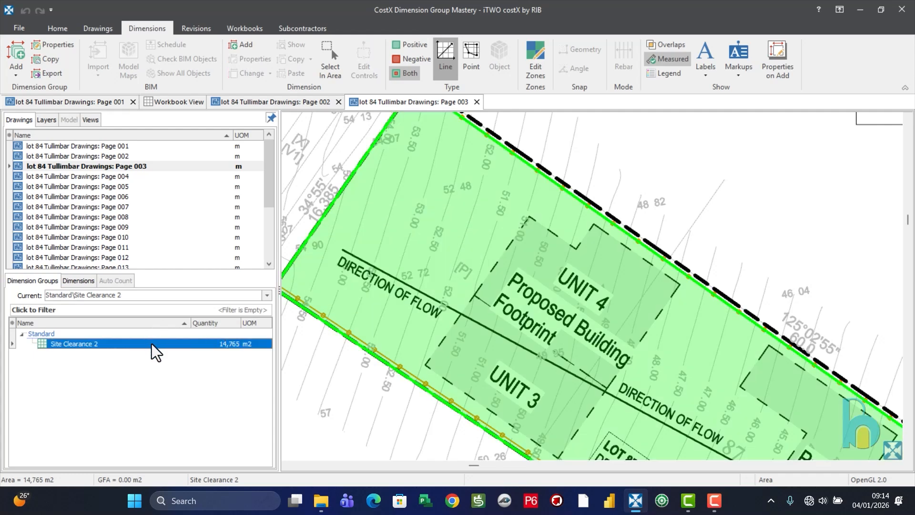
double_click(182, 344)
click(427, 90)
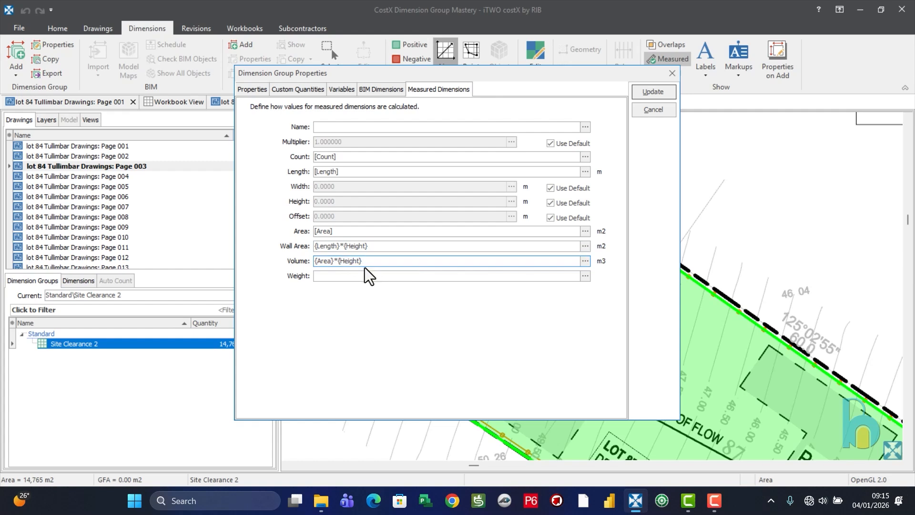
click(550, 203)
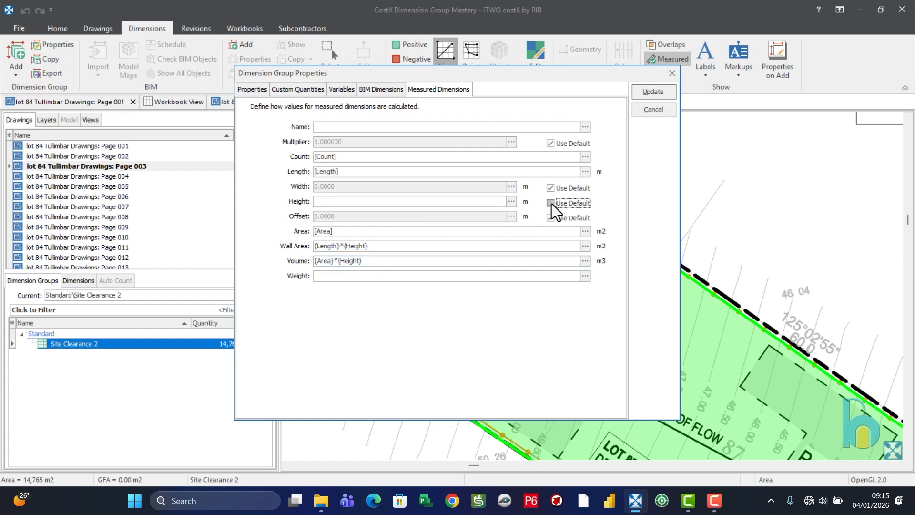
click(469, 201)
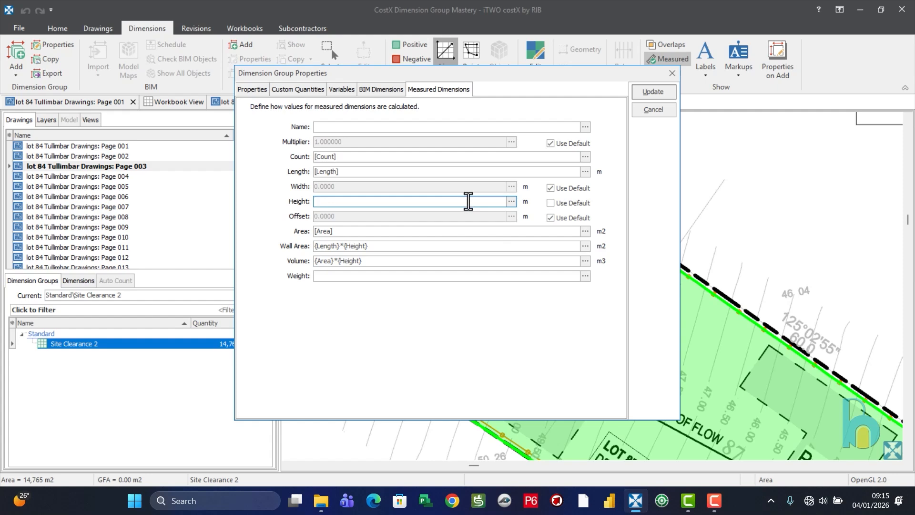
text(1)
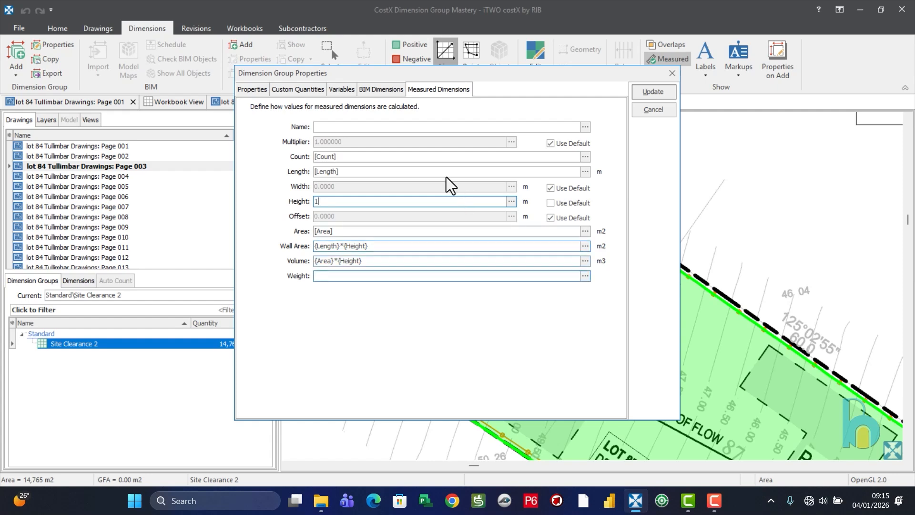
click(425, 127)
click(661, 95)
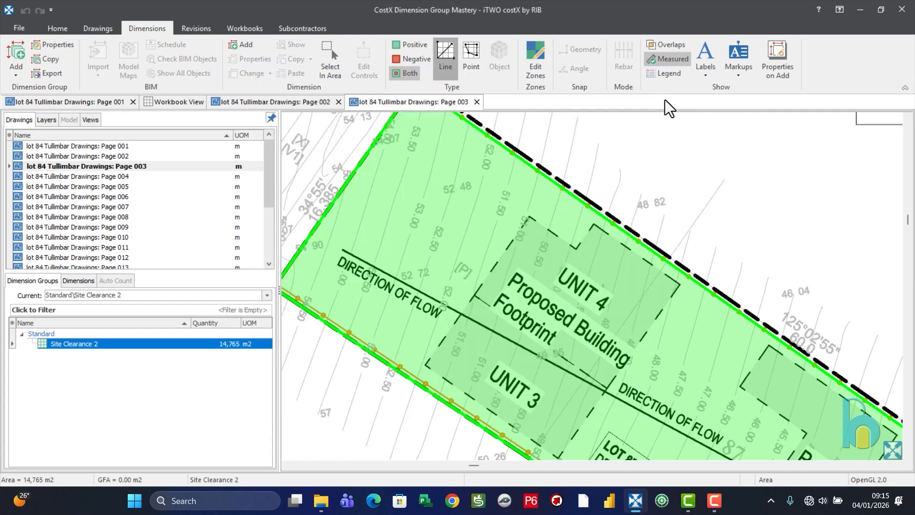
mouse_move(452, 250)
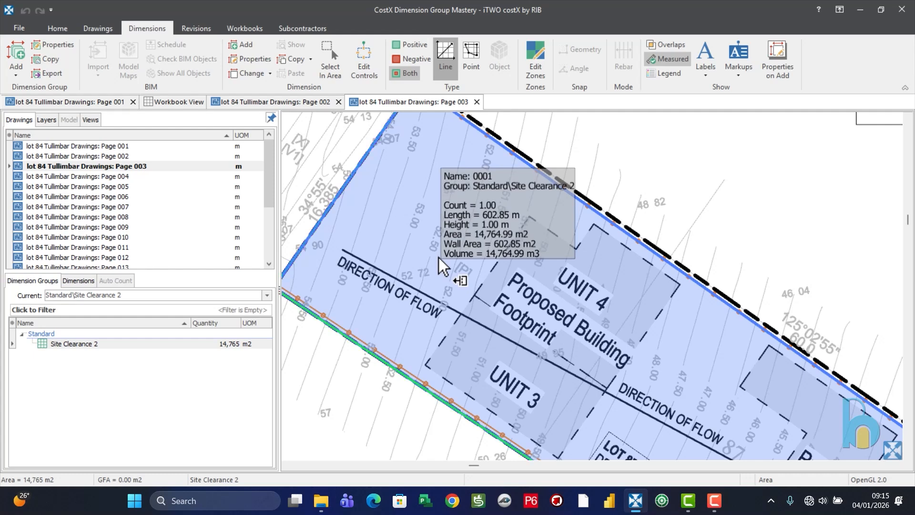
- Return Site Clearance 2's measured height to the default and apply the default height to existing dimensions
click(142, 343)
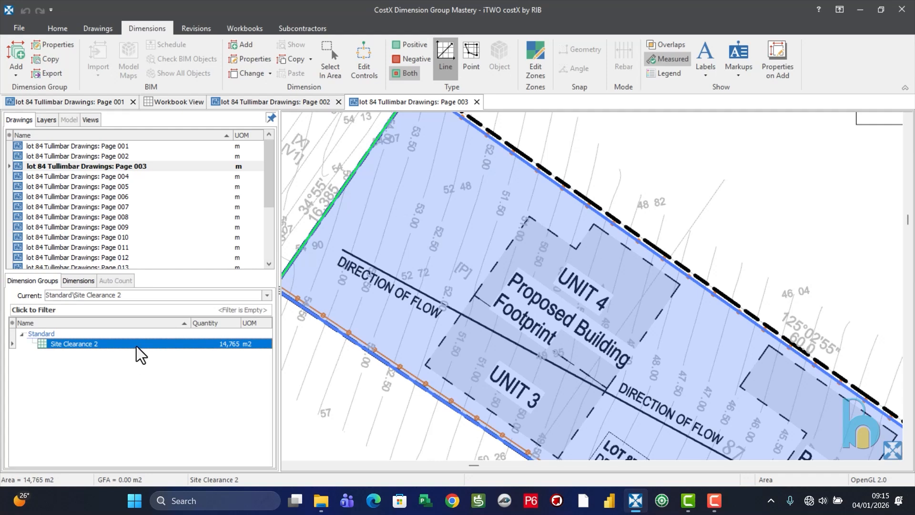
double_click(136, 345)
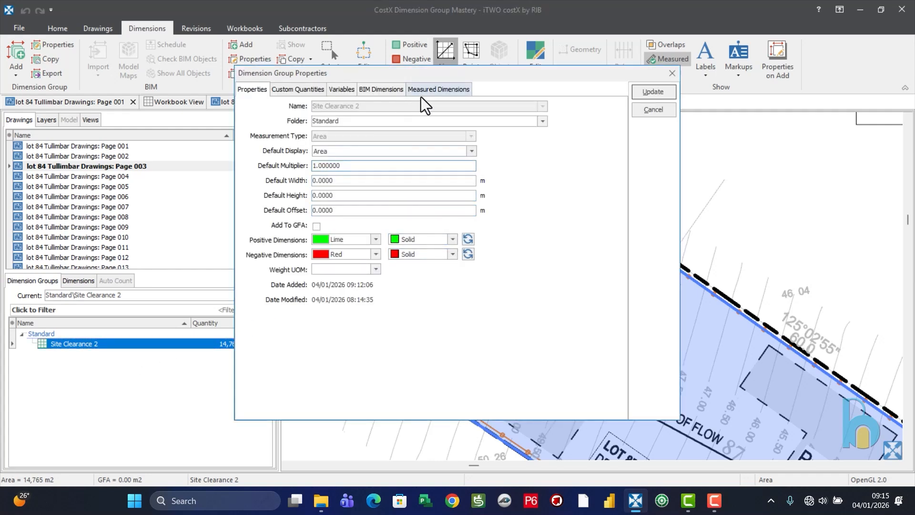
click(441, 92)
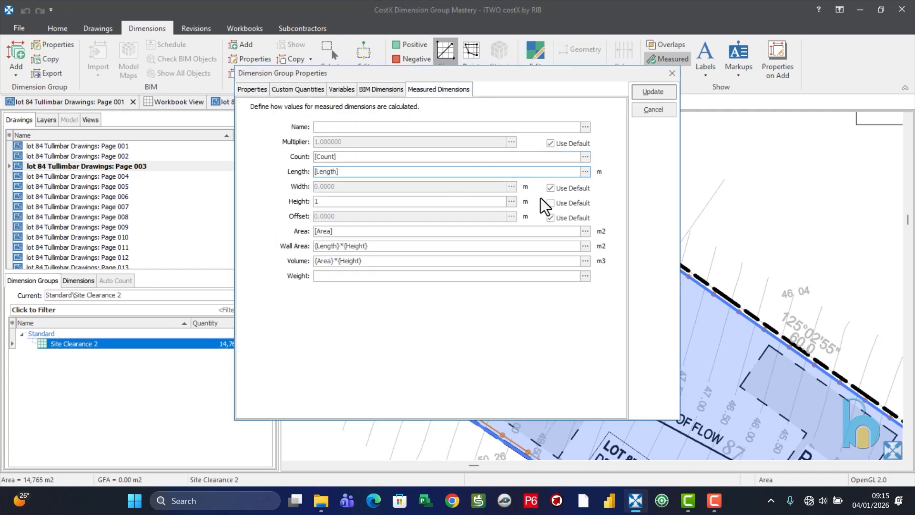
click(470, 200)
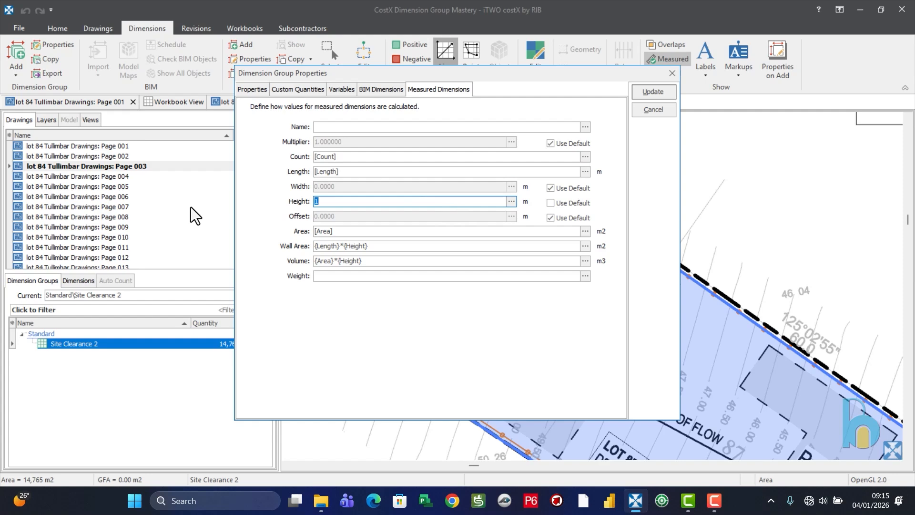
text(0)
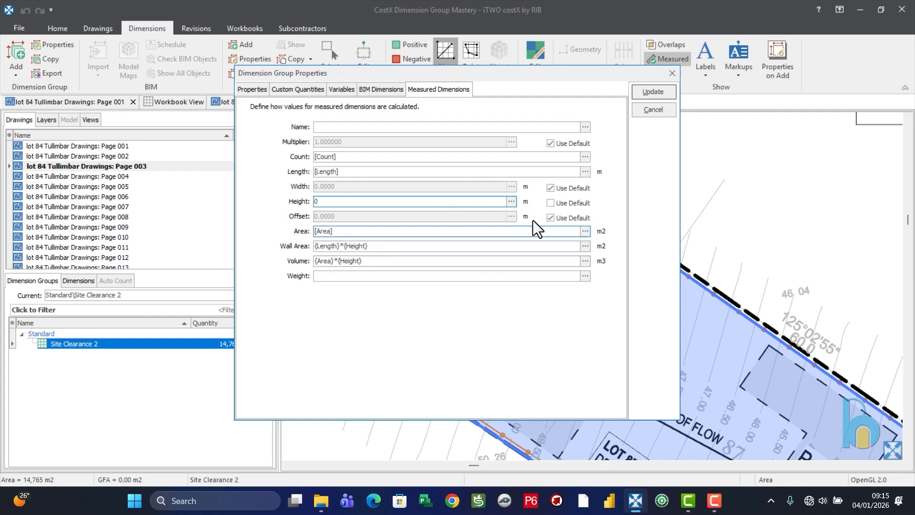
click(551, 204)
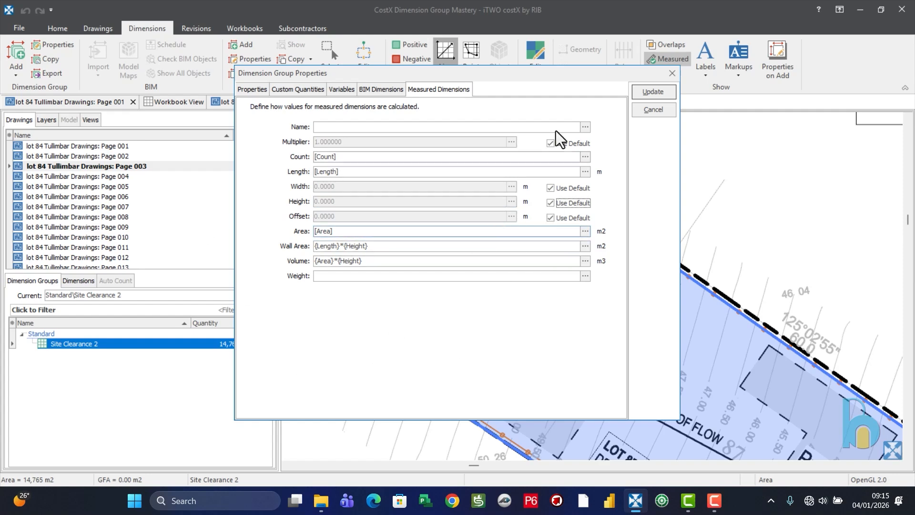
click(647, 94)
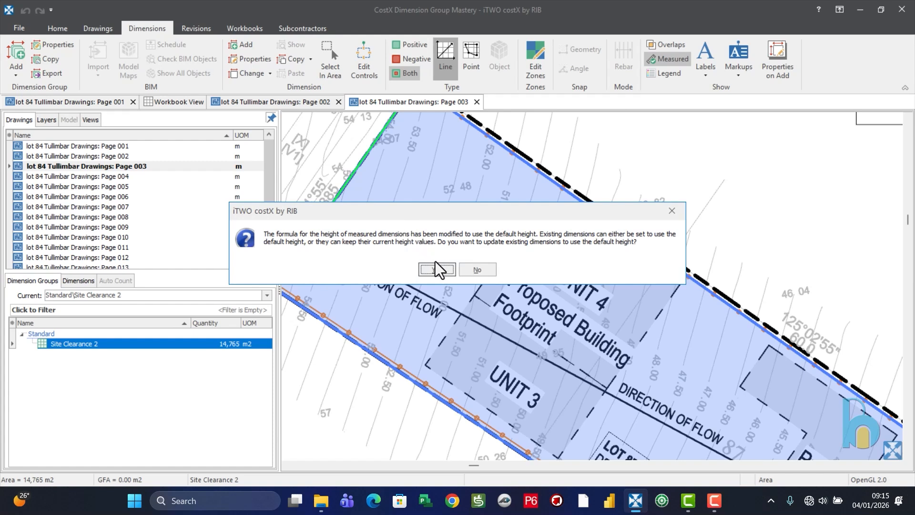
click(436, 270)
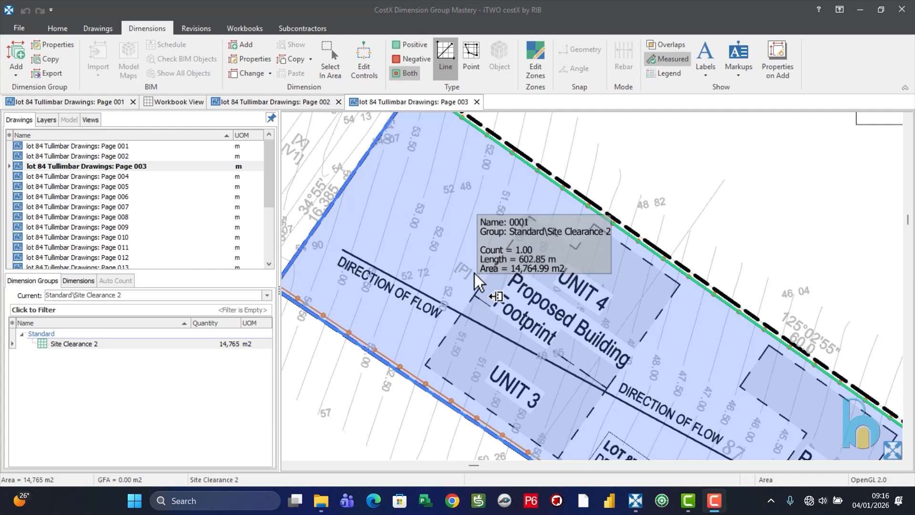
click(425, 307)
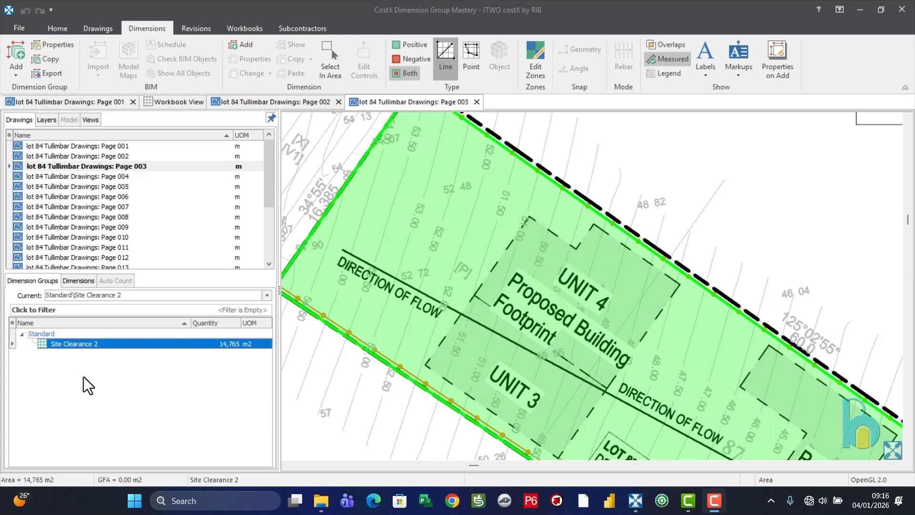
- Create a dimension group named Girth in the Standard folder with Length as its measurement type
click(242, 44)
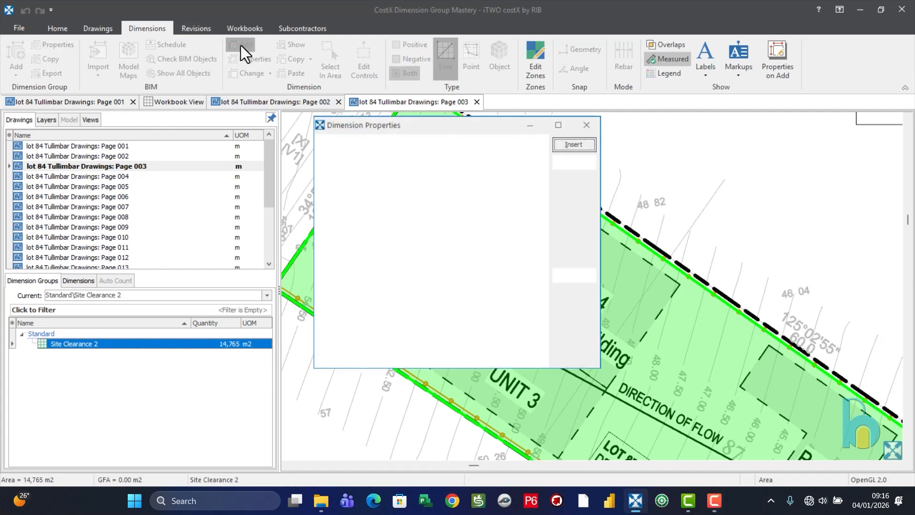
click(588, 124)
click(19, 57)
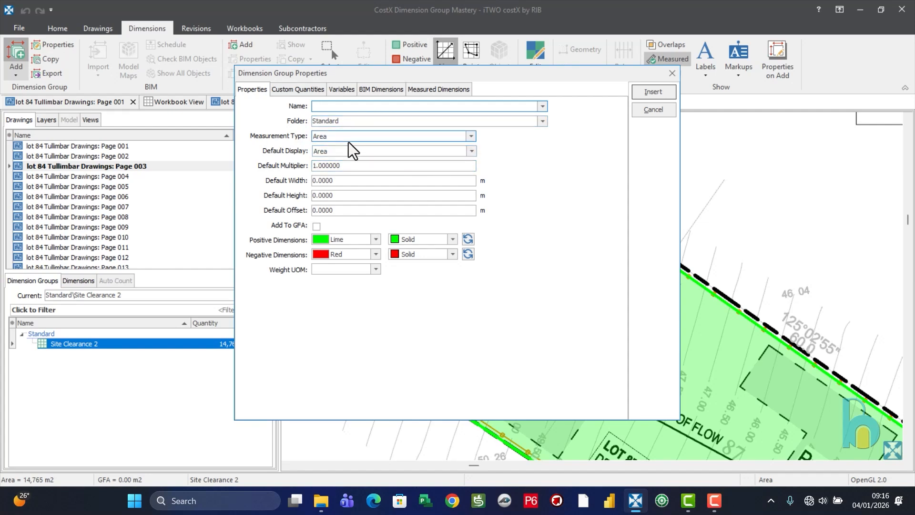
text(G)
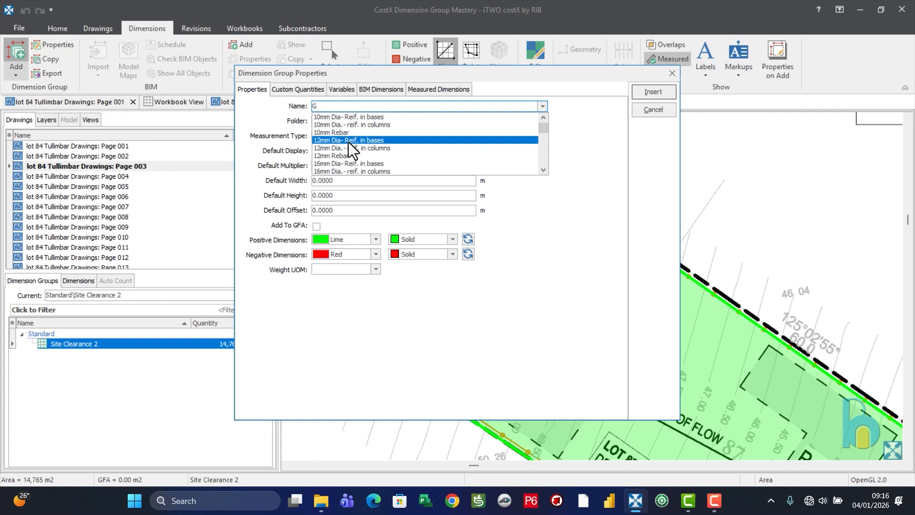
text(i)
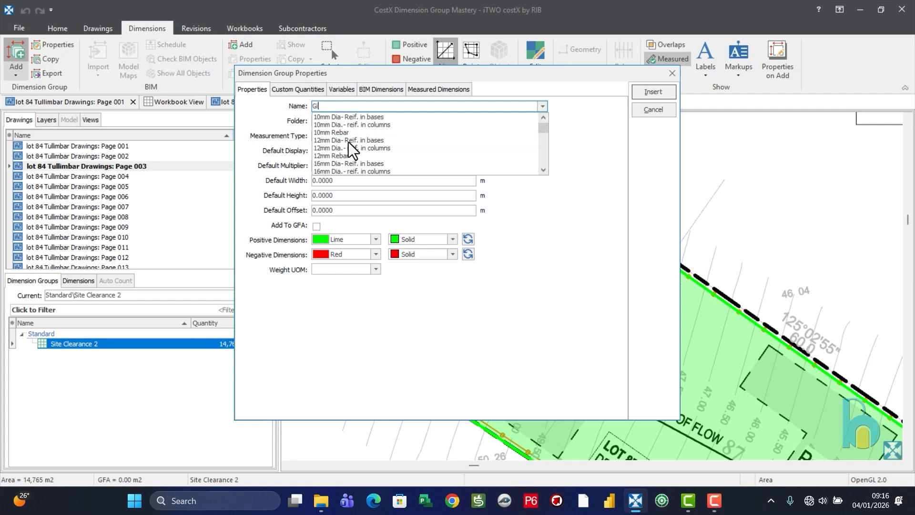
text(rth)
click(611, 176)
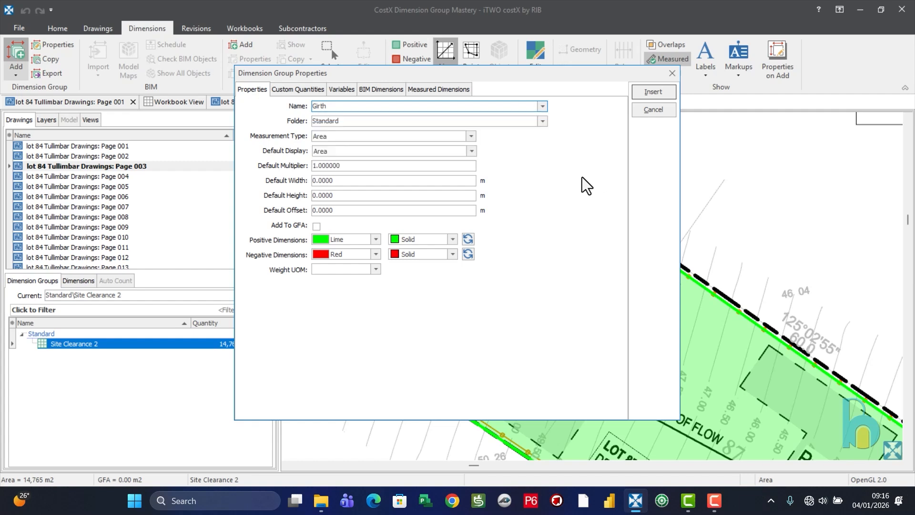
click(471, 137)
click(444, 162)
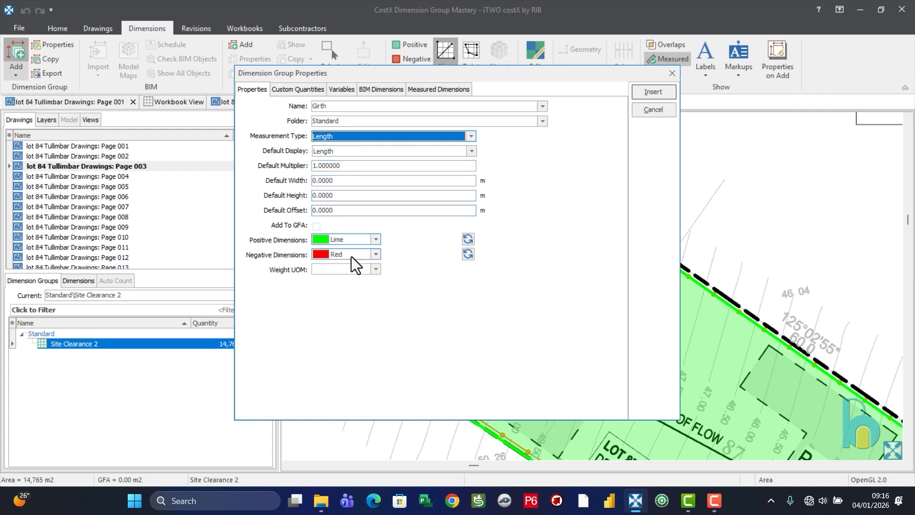
click(640, 90)
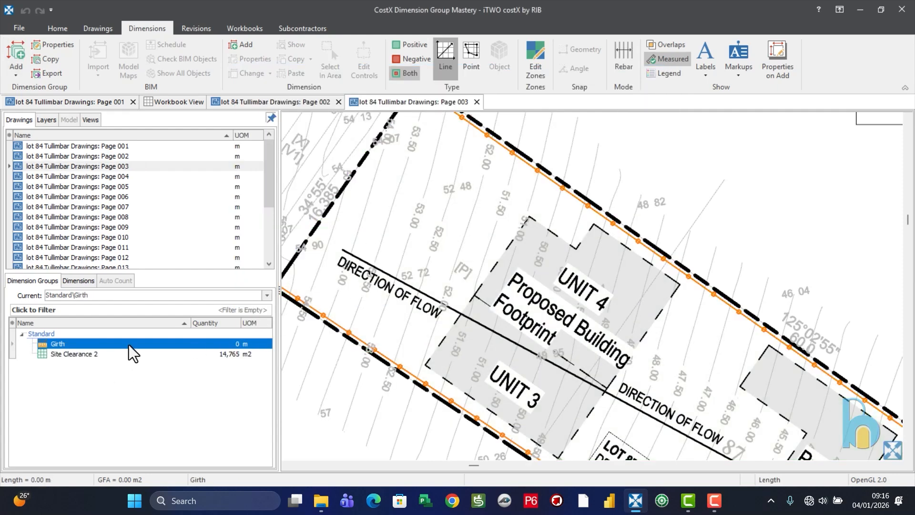
- Measure the short boundary beside Units 3 and 4 into Girth by its two corner points, about 64 m long
click(347, 190)
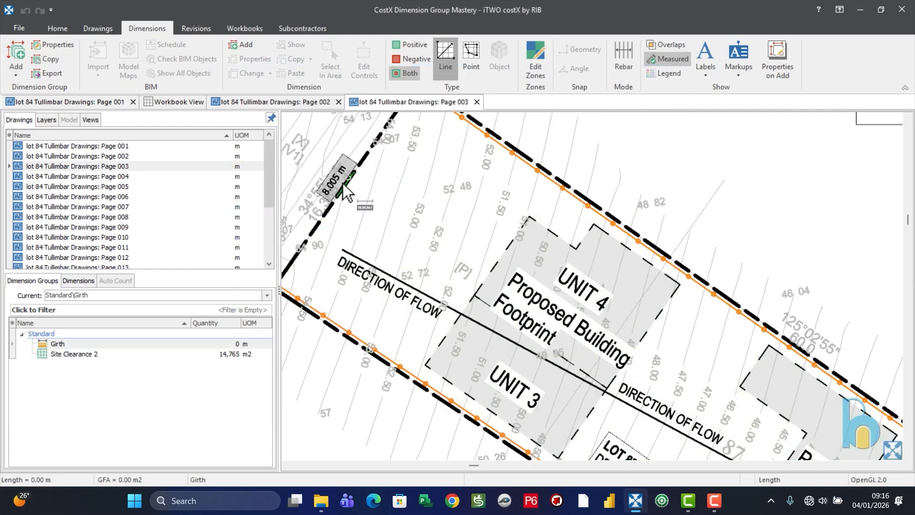
click(466, 71)
scroll(340, 241, down, 5)
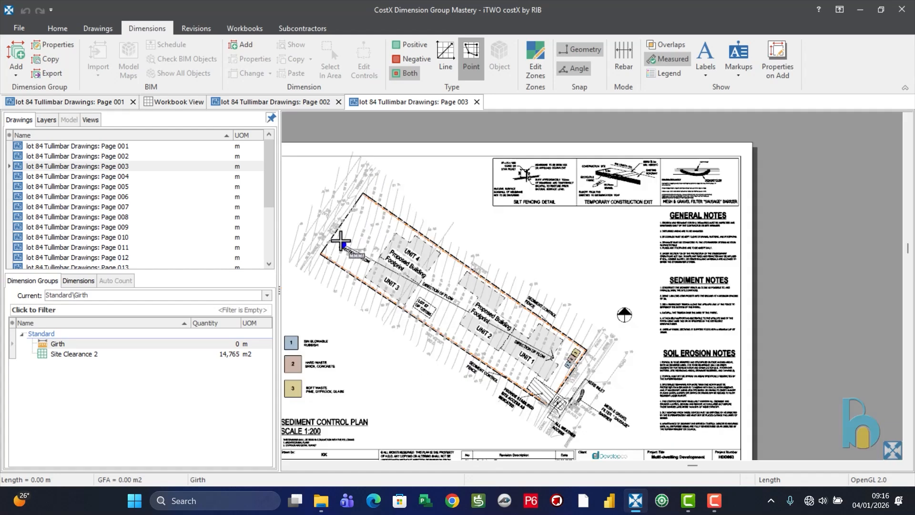
click(320, 252)
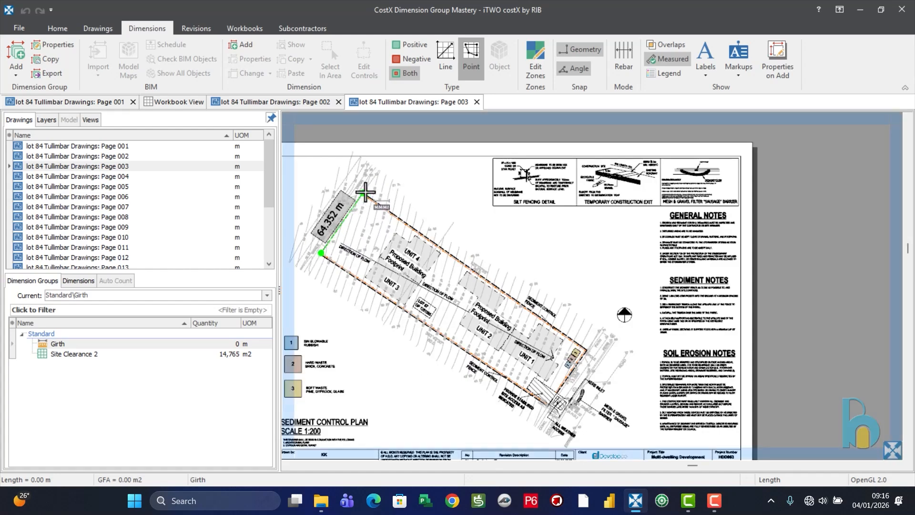
double_click(365, 191)
- Measure the other three site boundaries into Girth: the short side beside Unit 1 and both long sides, corner to corner
click(588, 349)
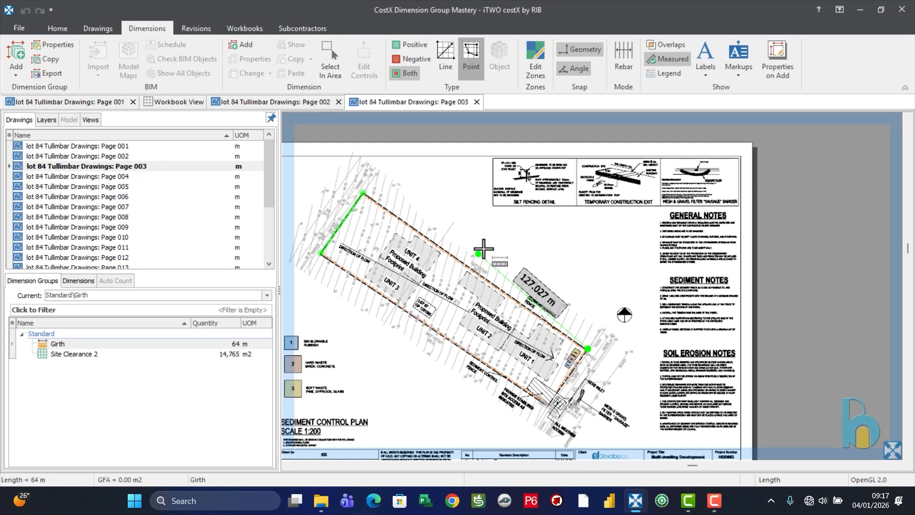
click(547, 407)
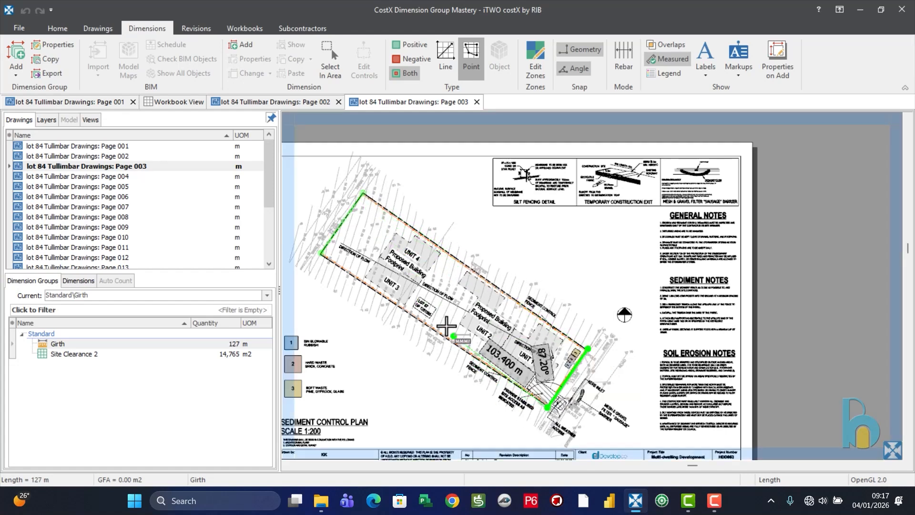
click(320, 255)
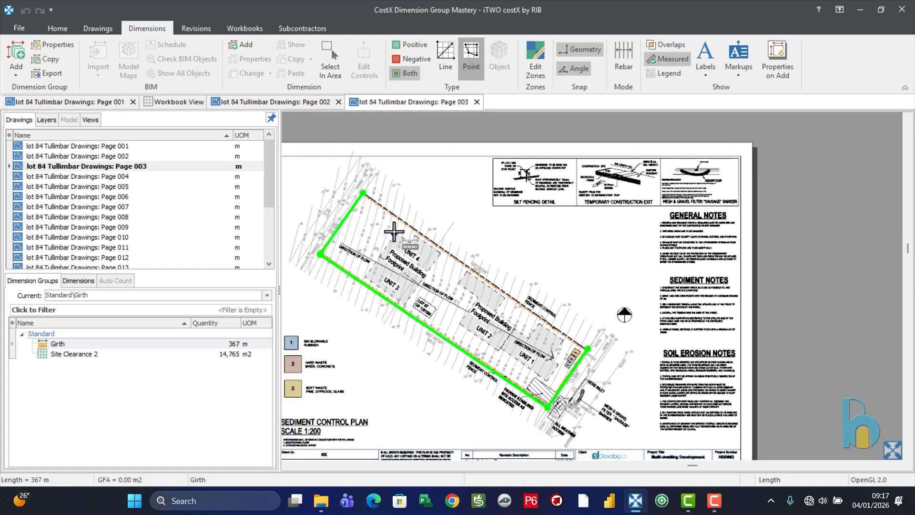
double_click(366, 193)
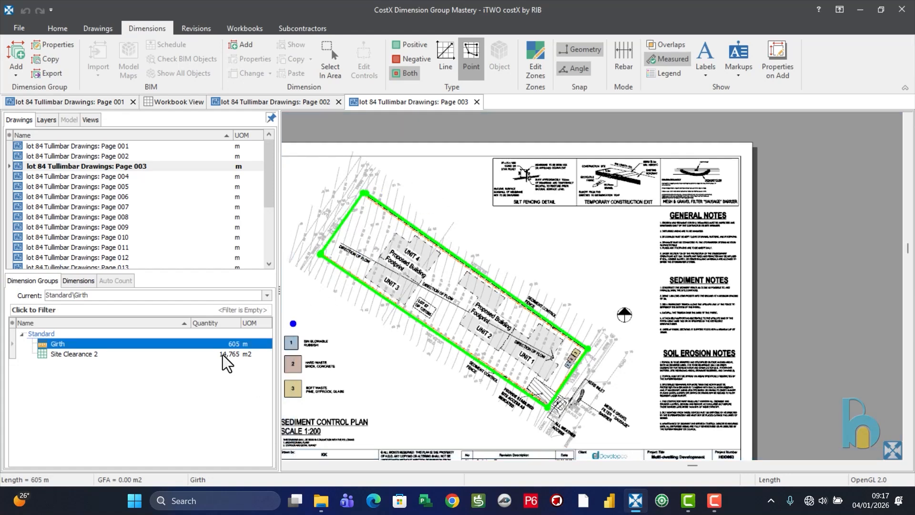
- Compare the quantities and units of measure of the Girth and Site Clearance 2 dimension groups
mouse_move(239, 350)
click(228, 355)
click(223, 344)
click(232, 355)
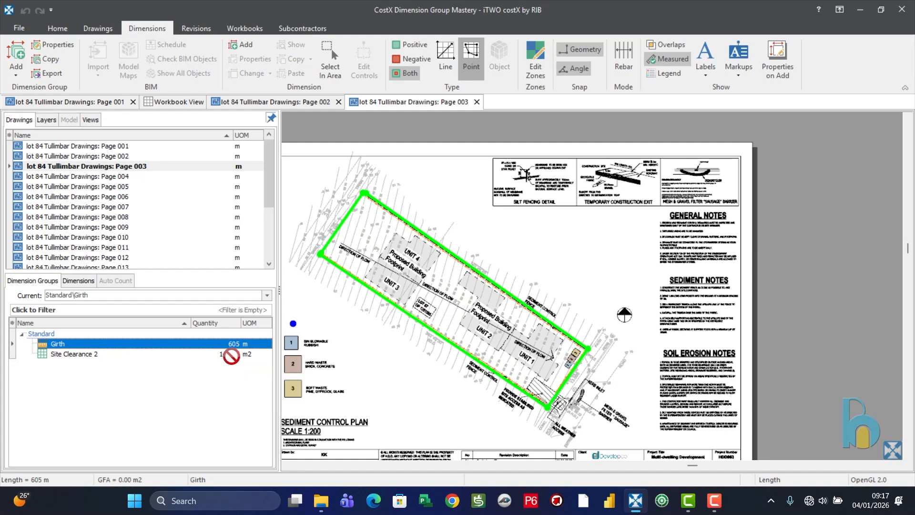